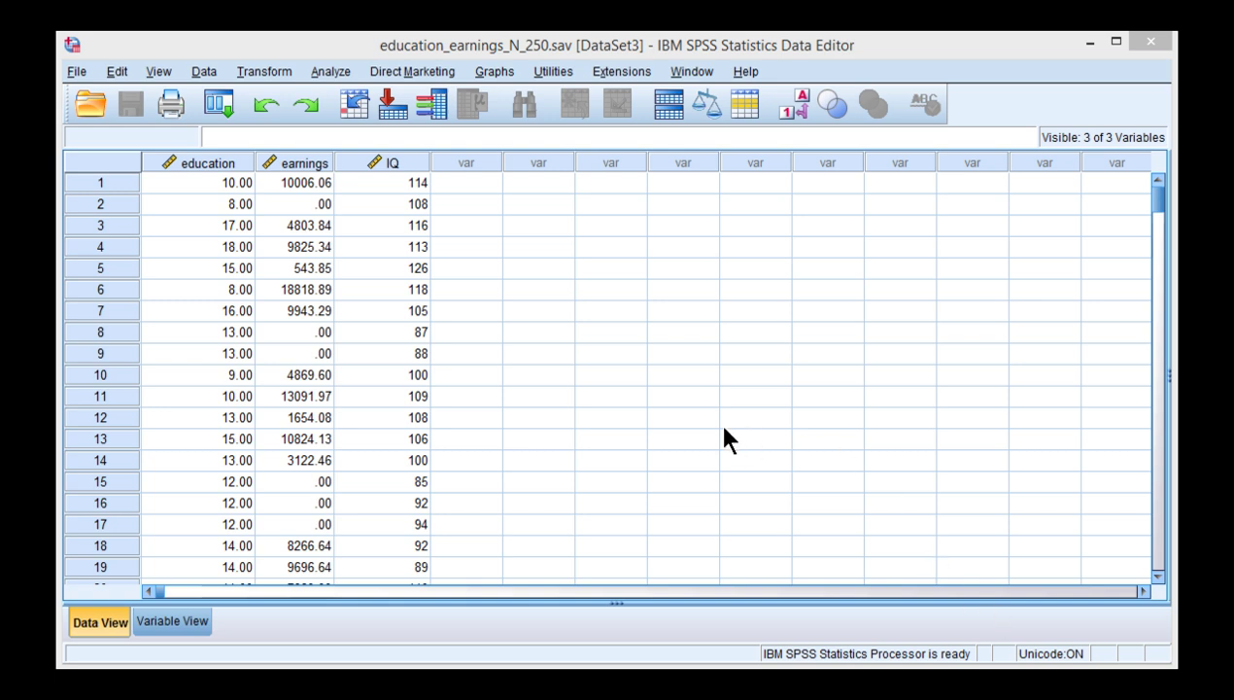
Set up a linear regression of earnings on education and IQ with Collinearity diagnostics enabled.
left_click(325, 72)
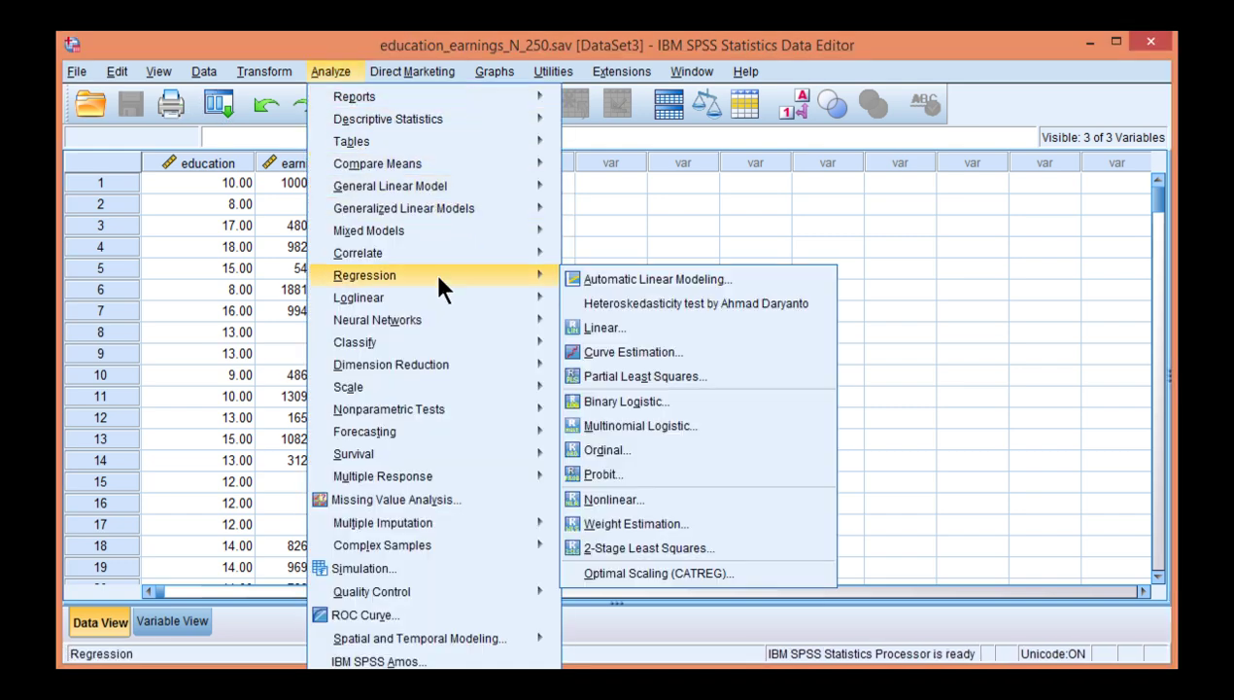
mouse_move(503, 285)
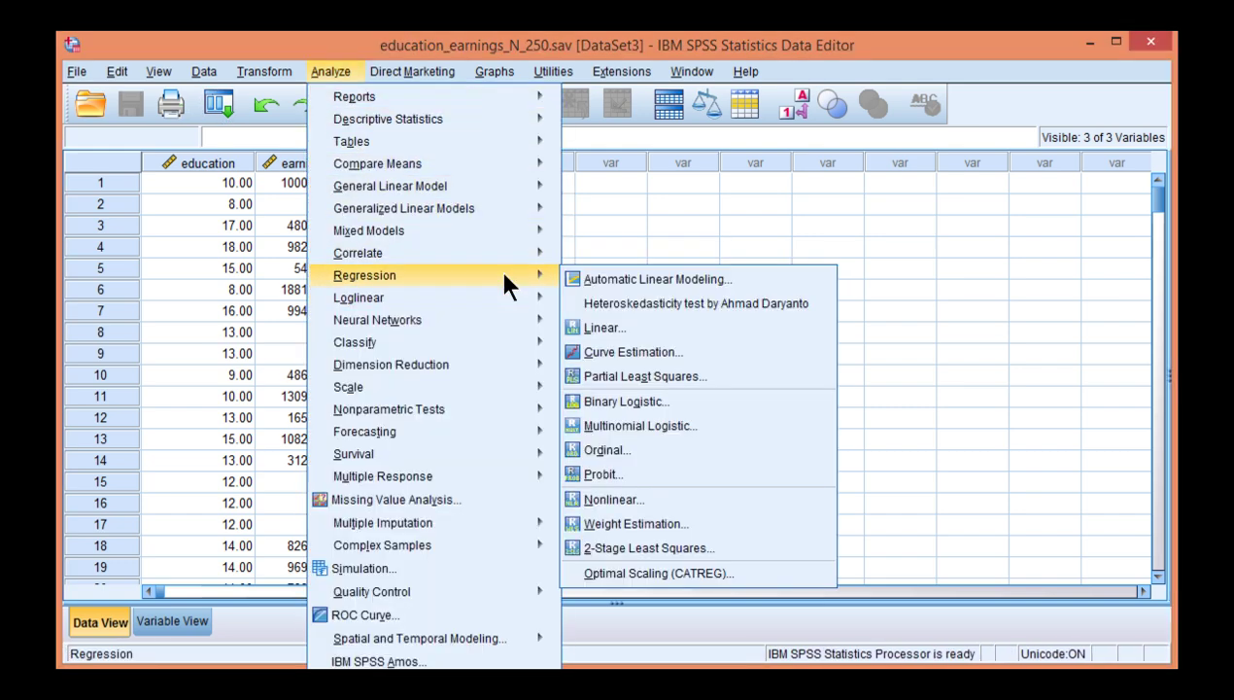
left_click(591, 329)
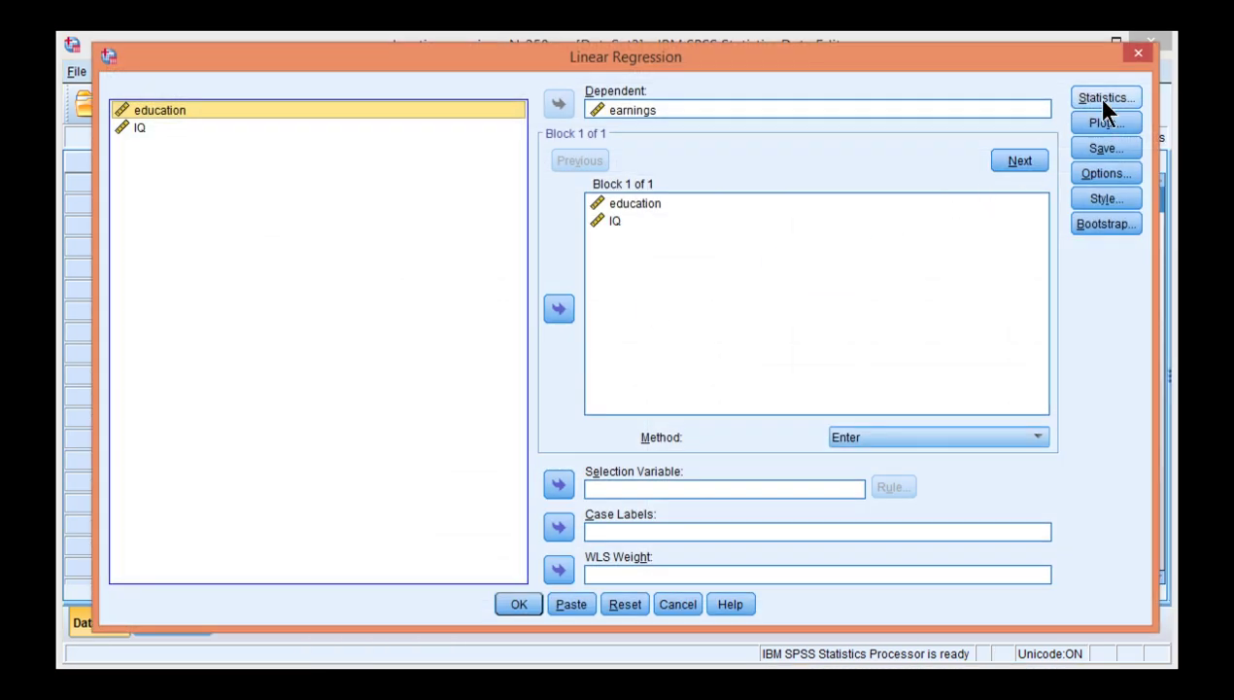
left_click(1094, 97)
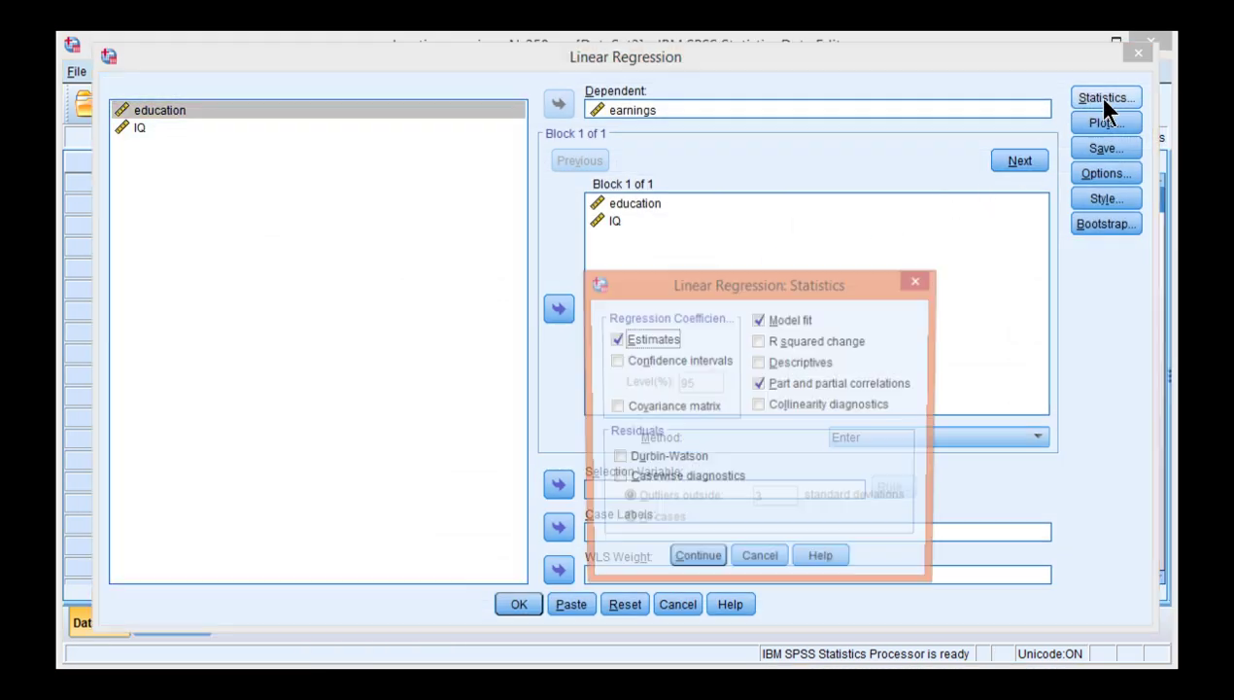
left_click(805, 408)
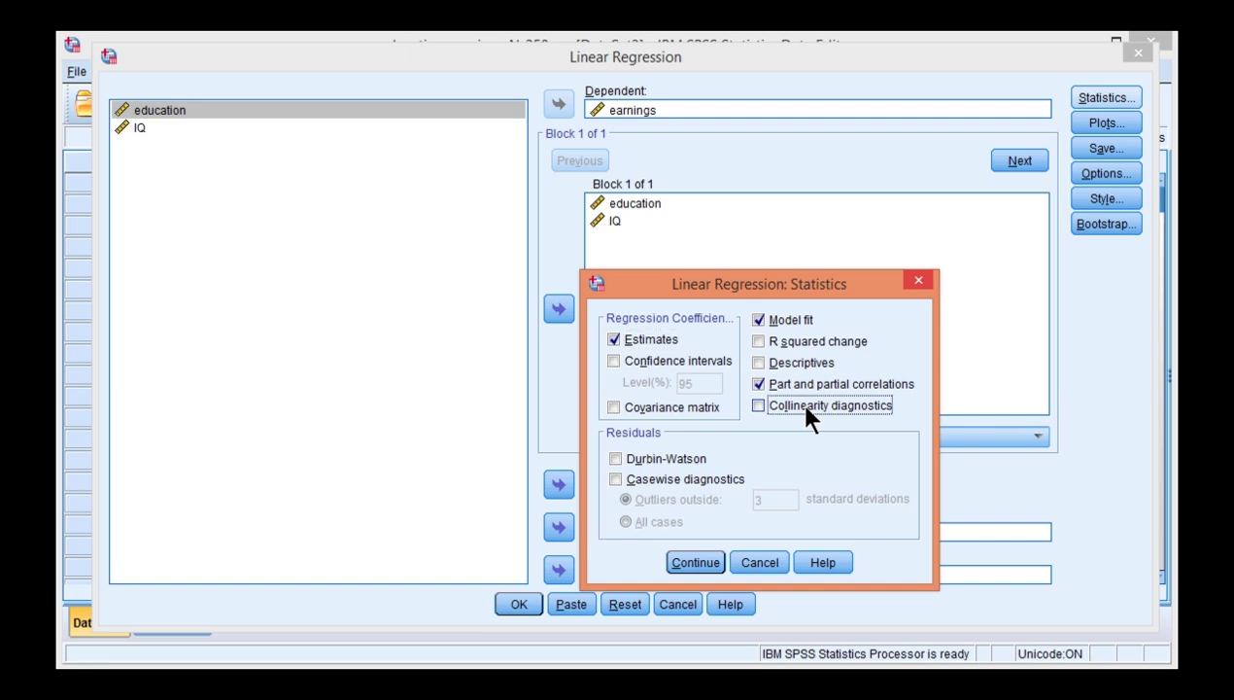
left_click(696, 562)
Run the regression, narrow the outline pane and select the Coefficients table showing tolerance .672 and VIF 1.487.
left_click(518, 605)
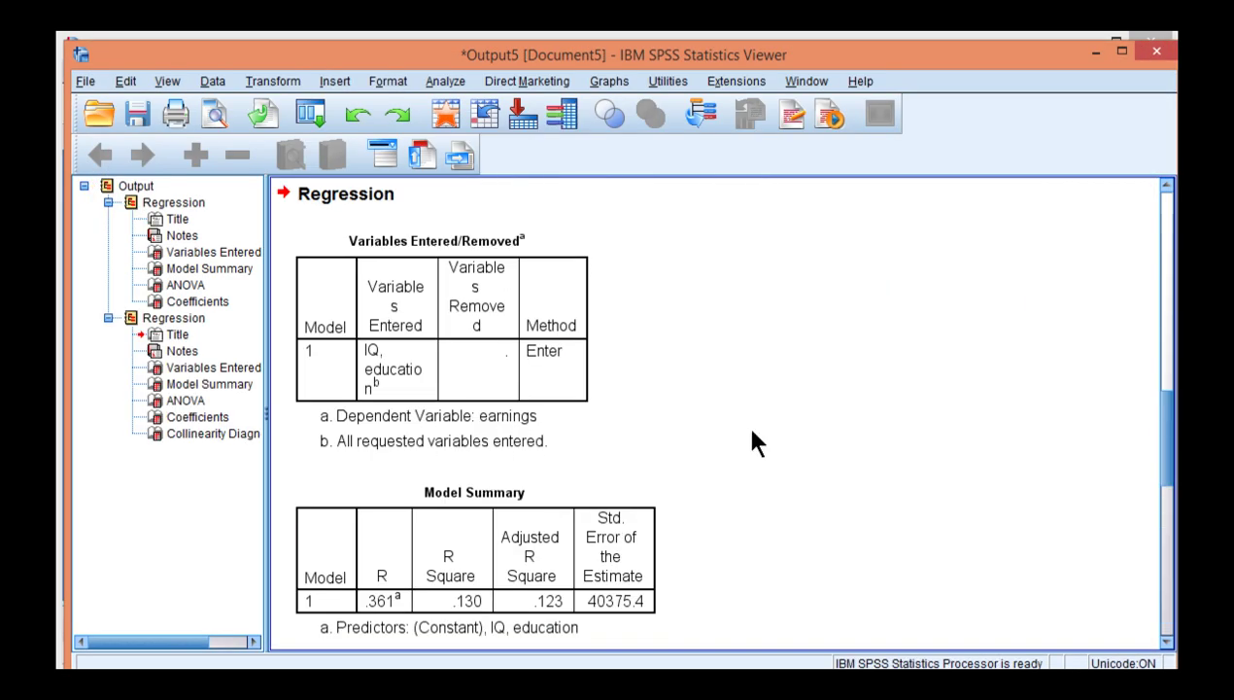
scroll(745, 420, "down", 10)
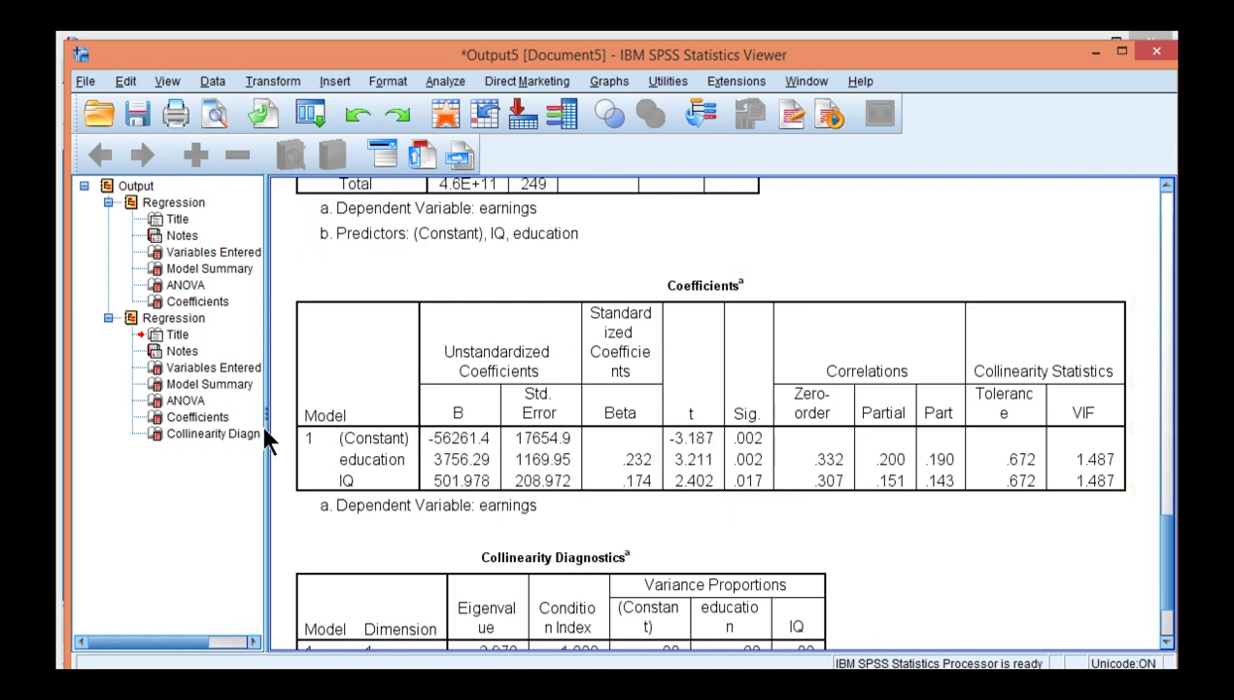
left_click_drag(267, 433, 184, 416)
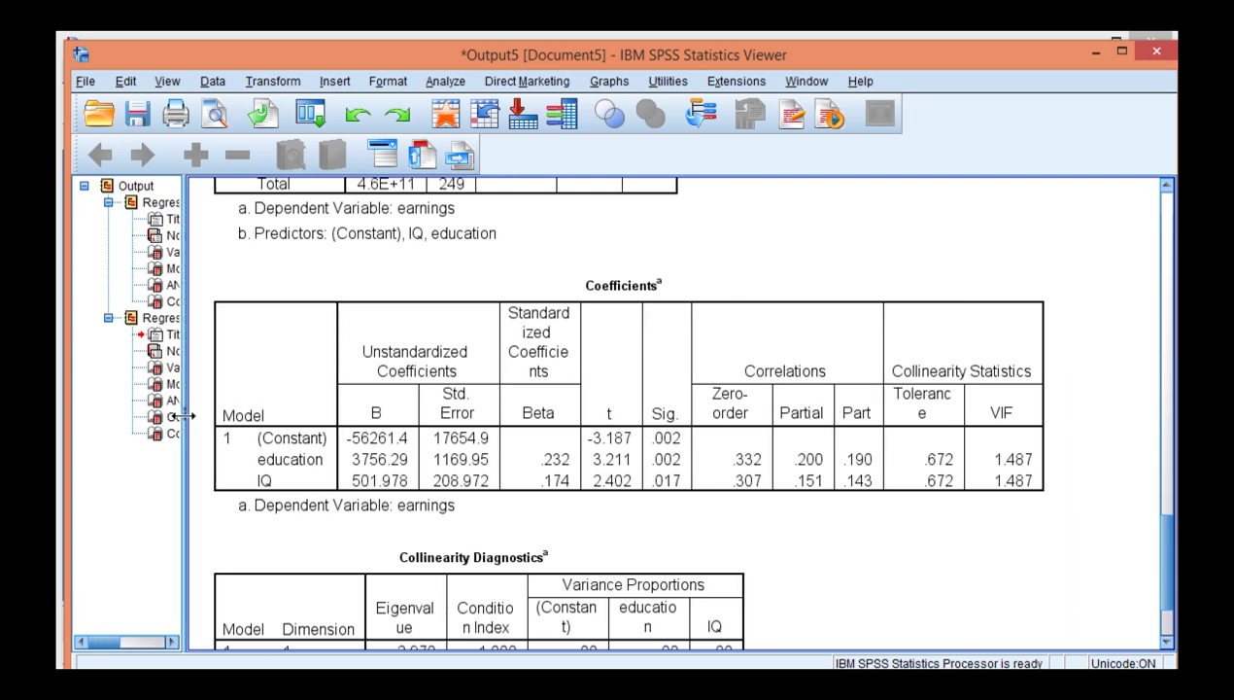
left_click(902, 408)
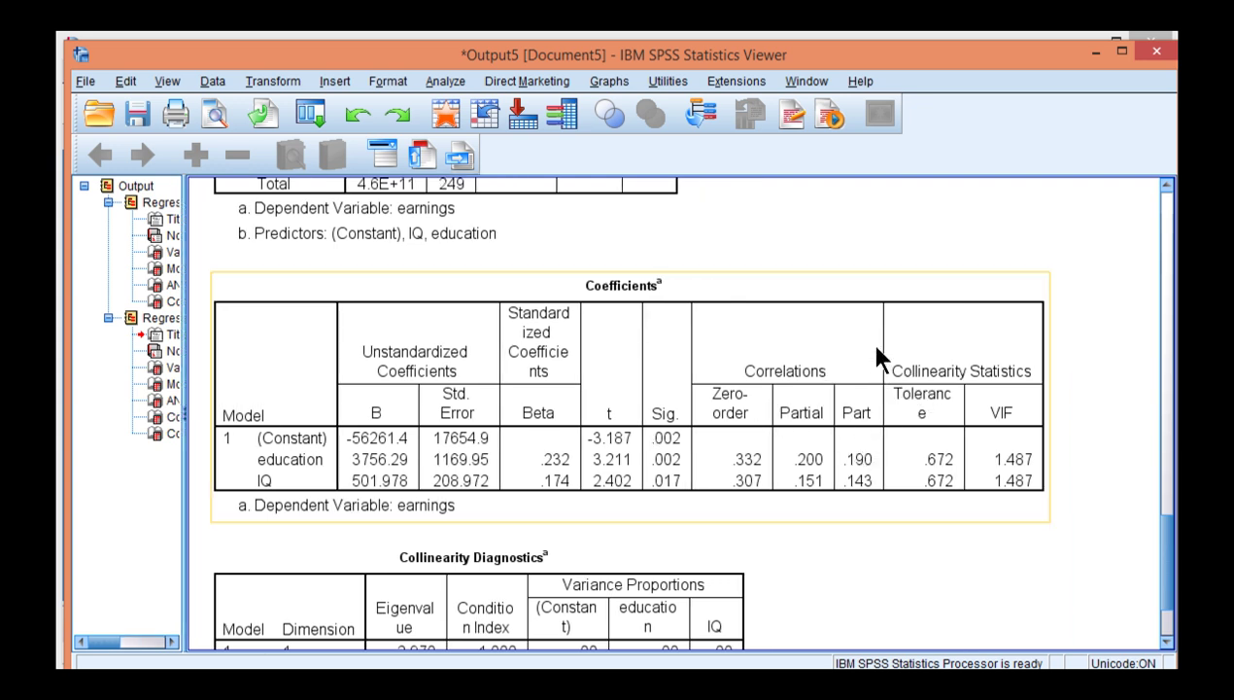
Open the Coefficients table in the Pivot Table editor and finish editing it.
double_click(950, 397)
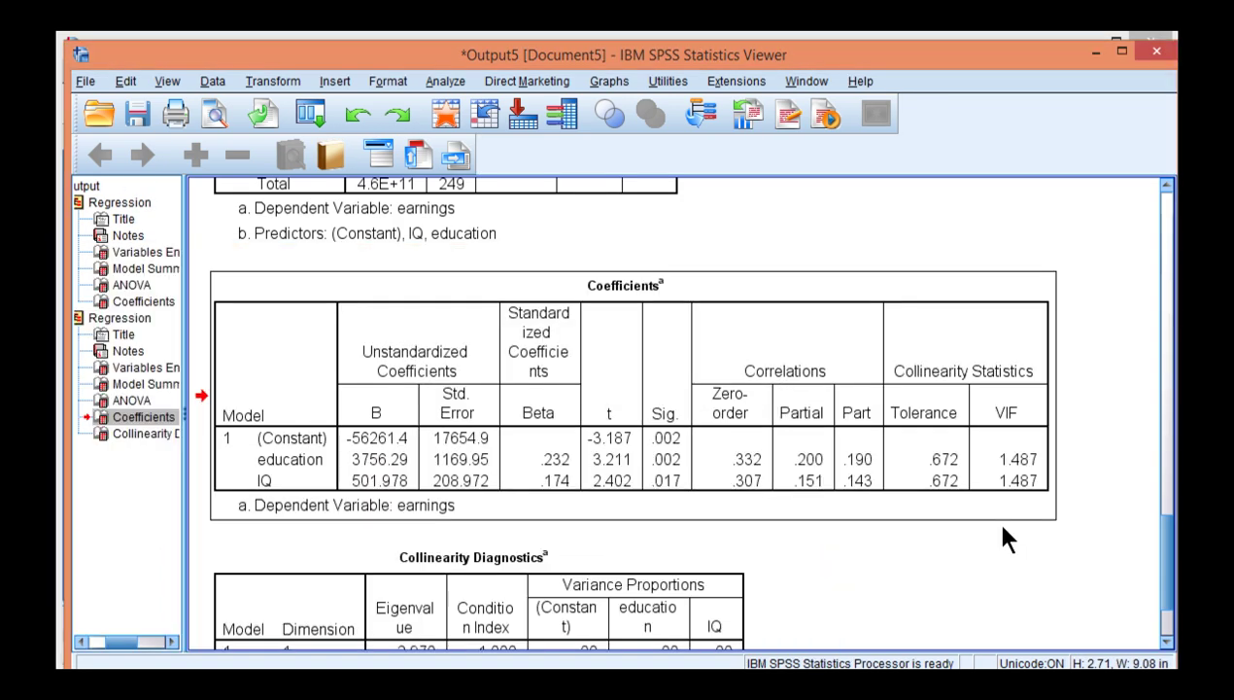
left_click(954, 394)
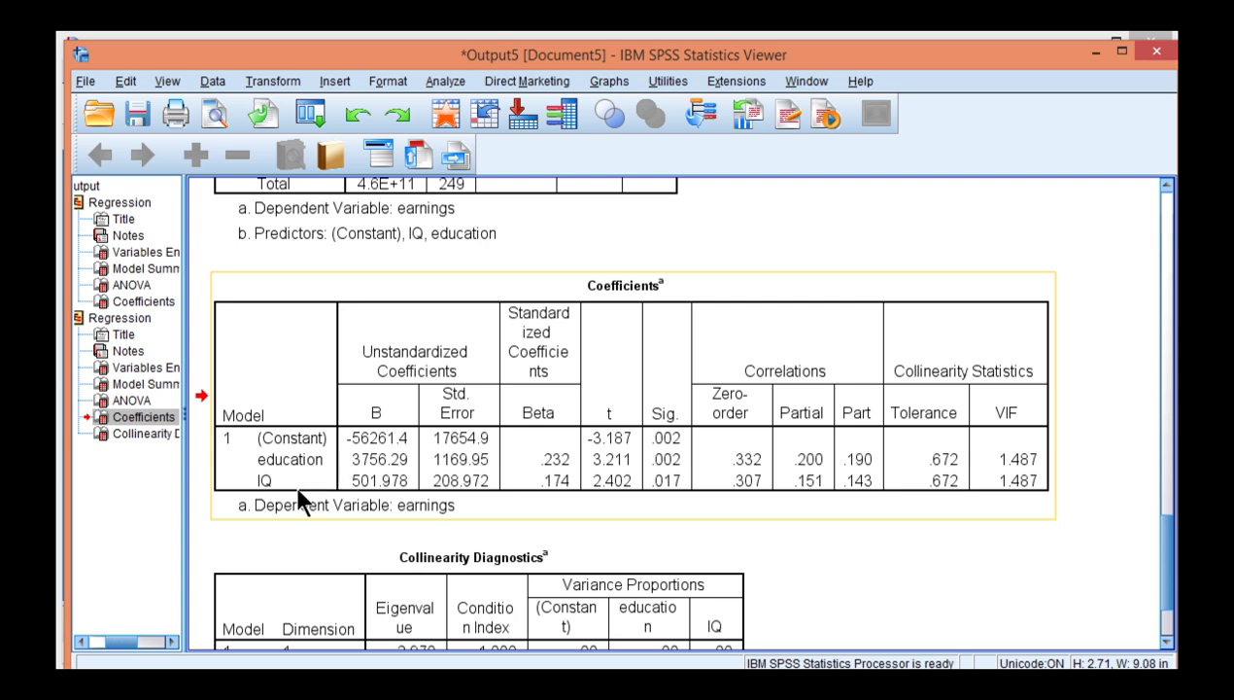
Run a bivariate correlation of education and IQ, giving r = .572 with N 250.
left_click(435, 78)
mouse_move(523, 264)
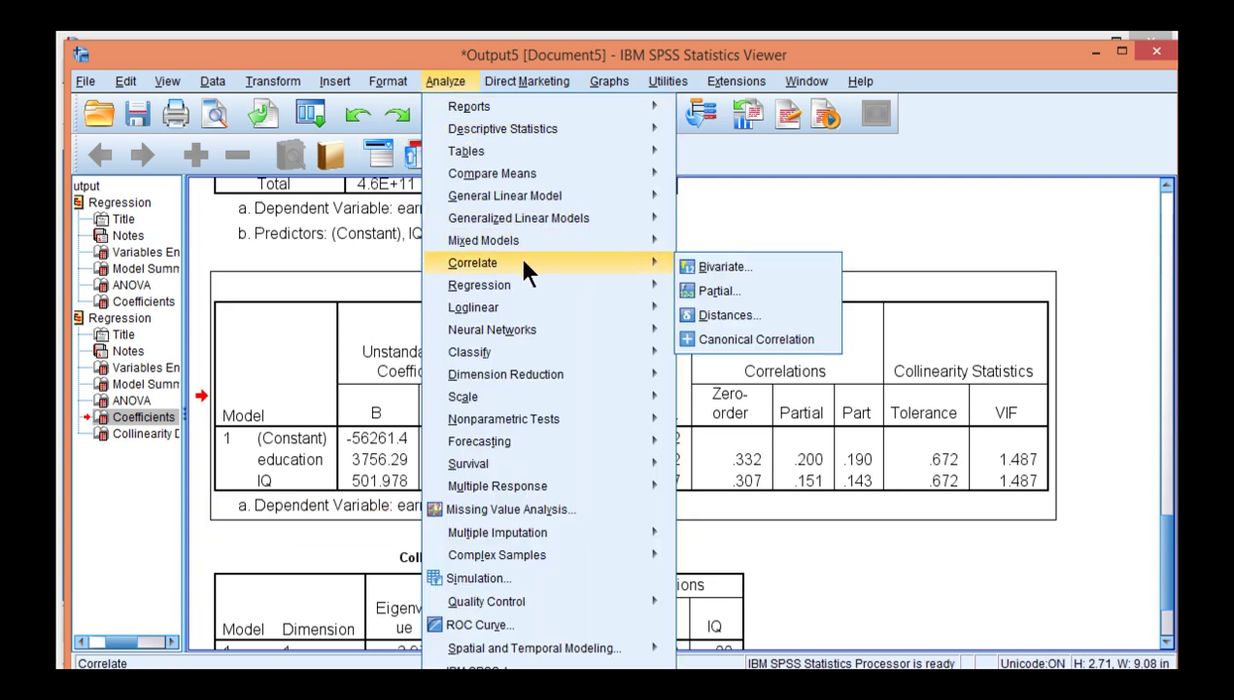
left_click(693, 269)
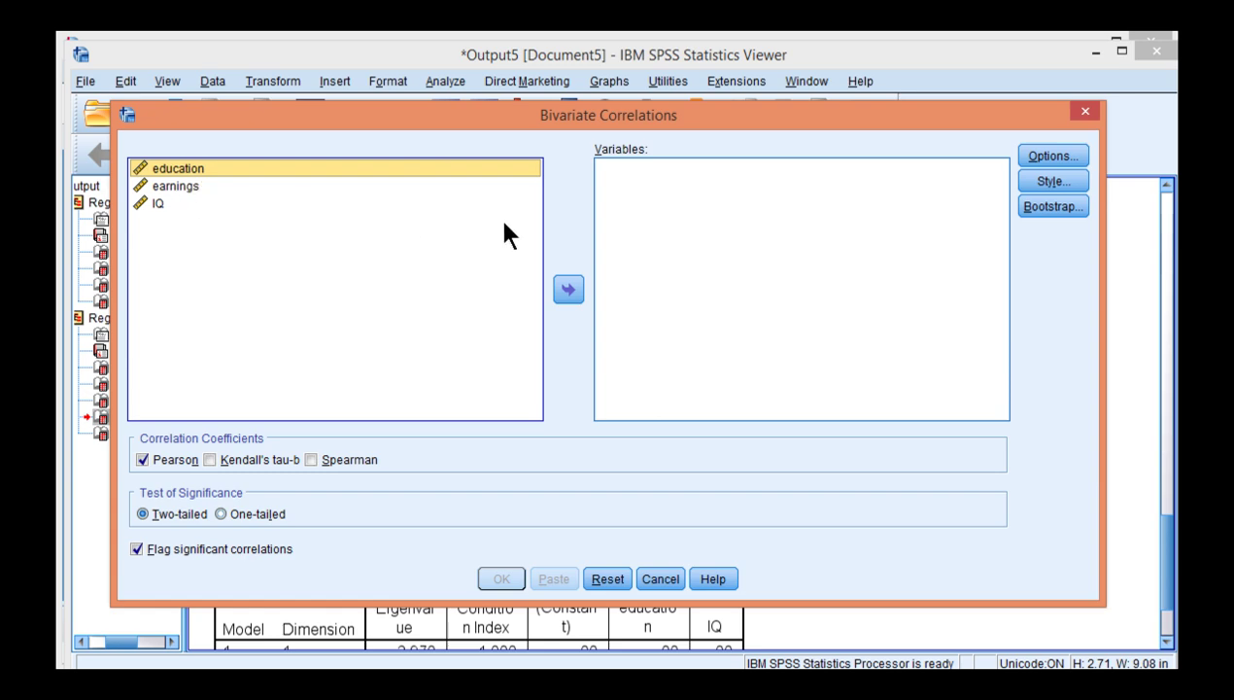
left_click(568, 288)
left_click(185, 188)
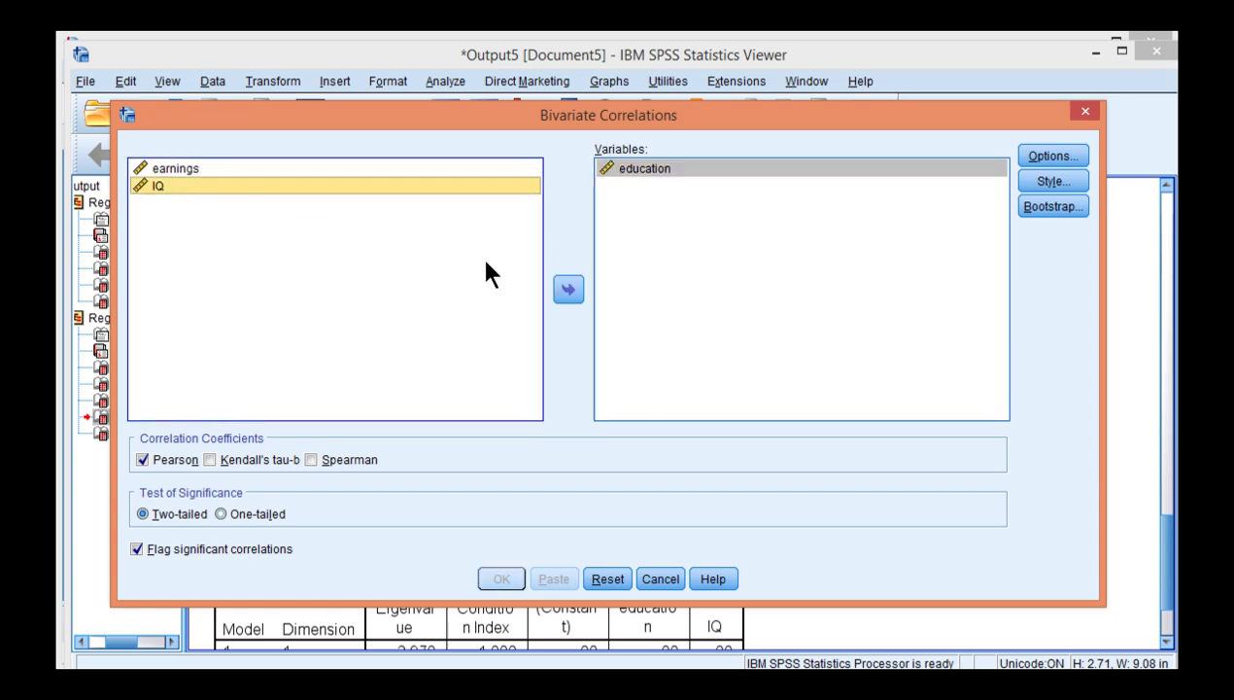
left_click(569, 290)
left_click(504, 578)
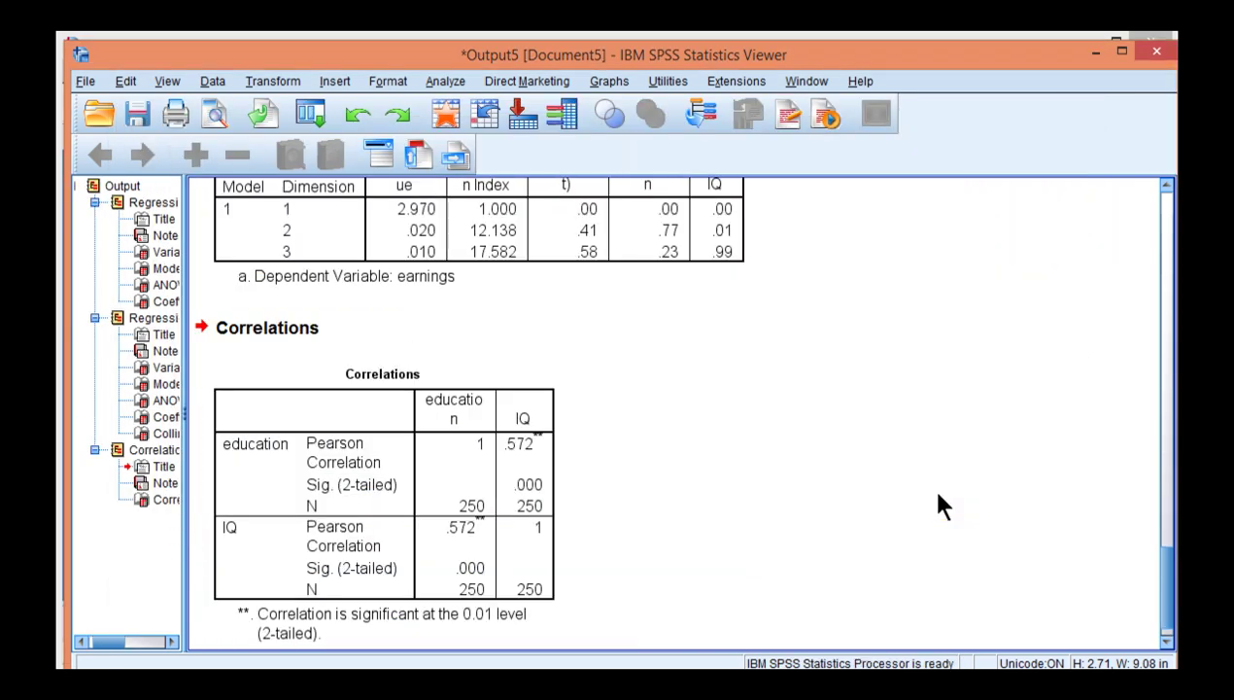
left_click(465, 490)
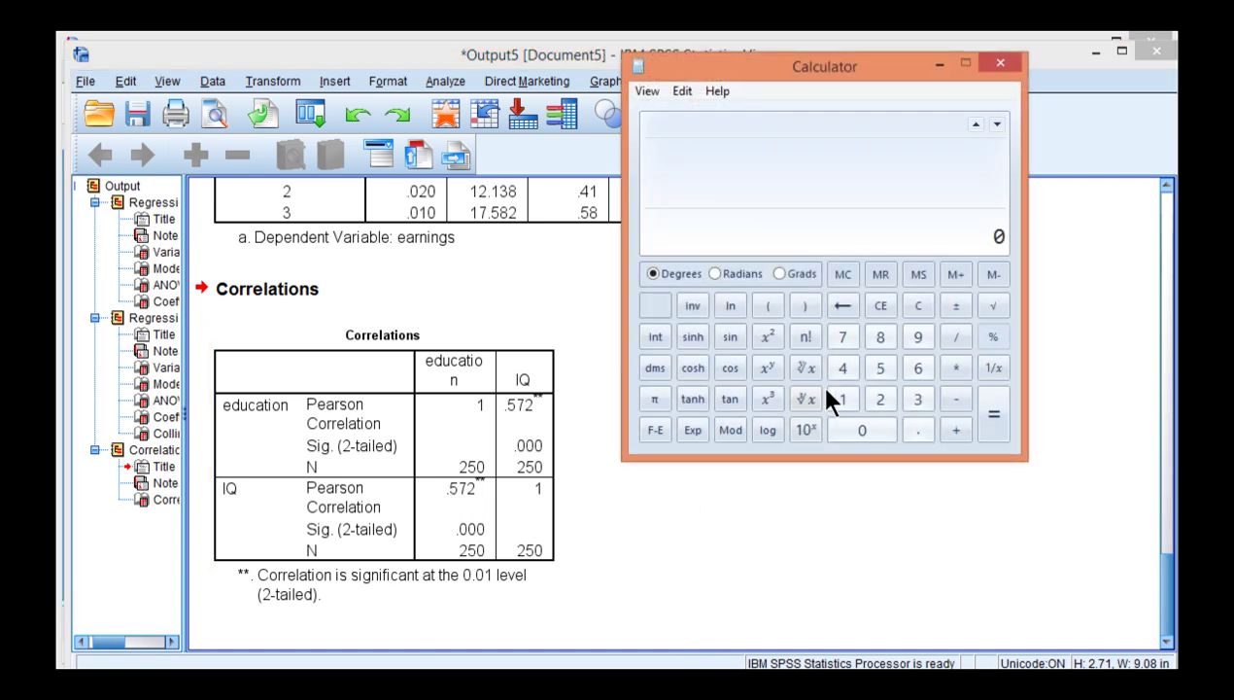
In Calculator, compute 0.572 × 0.572 = 0.327184, then 1 − 0.327 = 0.673.
type(".572 * 0.572")
key("Return")
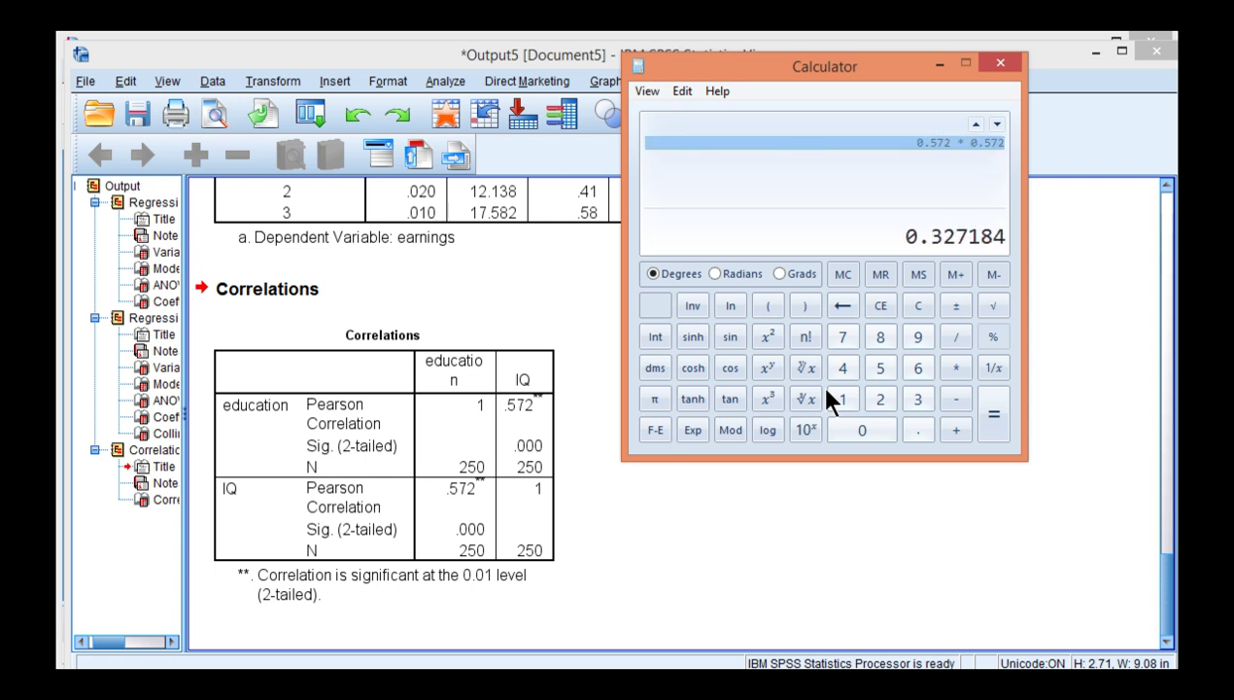
left_click(919, 305)
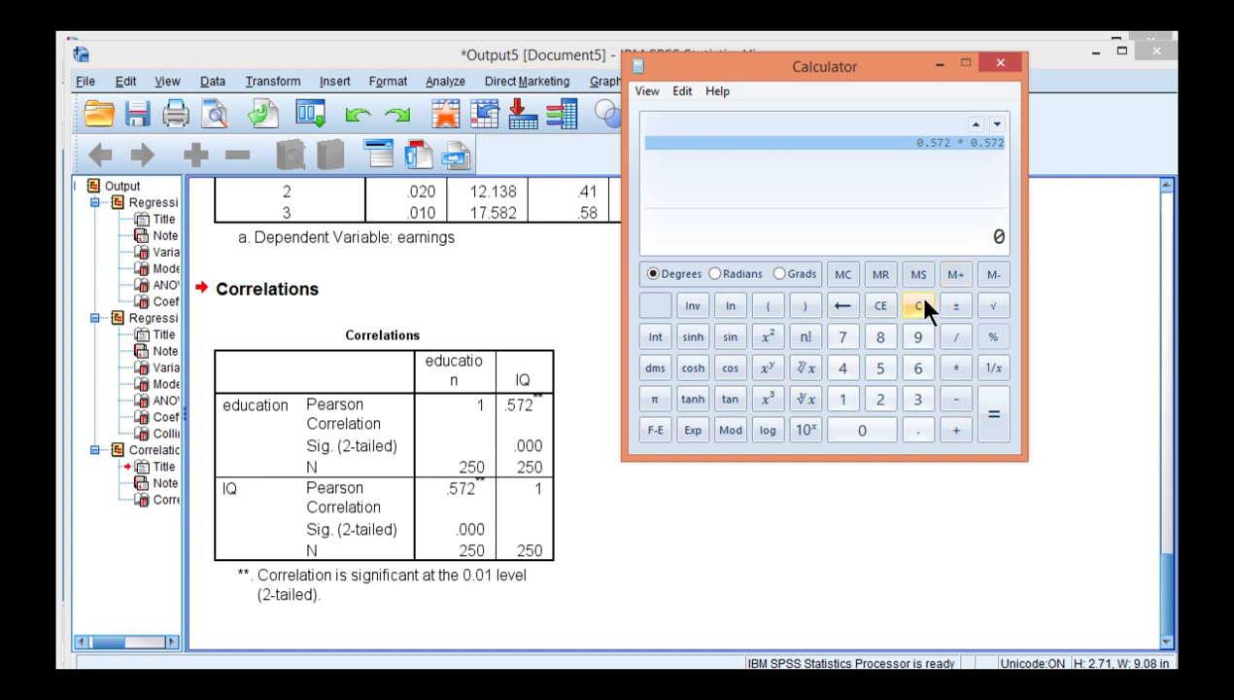
type("1 - 0.327")
key("Return")
Scroll the SPSS output to compare the Tolerance/VIF columns with the Collinearity Diagnostics table.
left_click(920, 543)
scroll(923, 543, "up", 6)
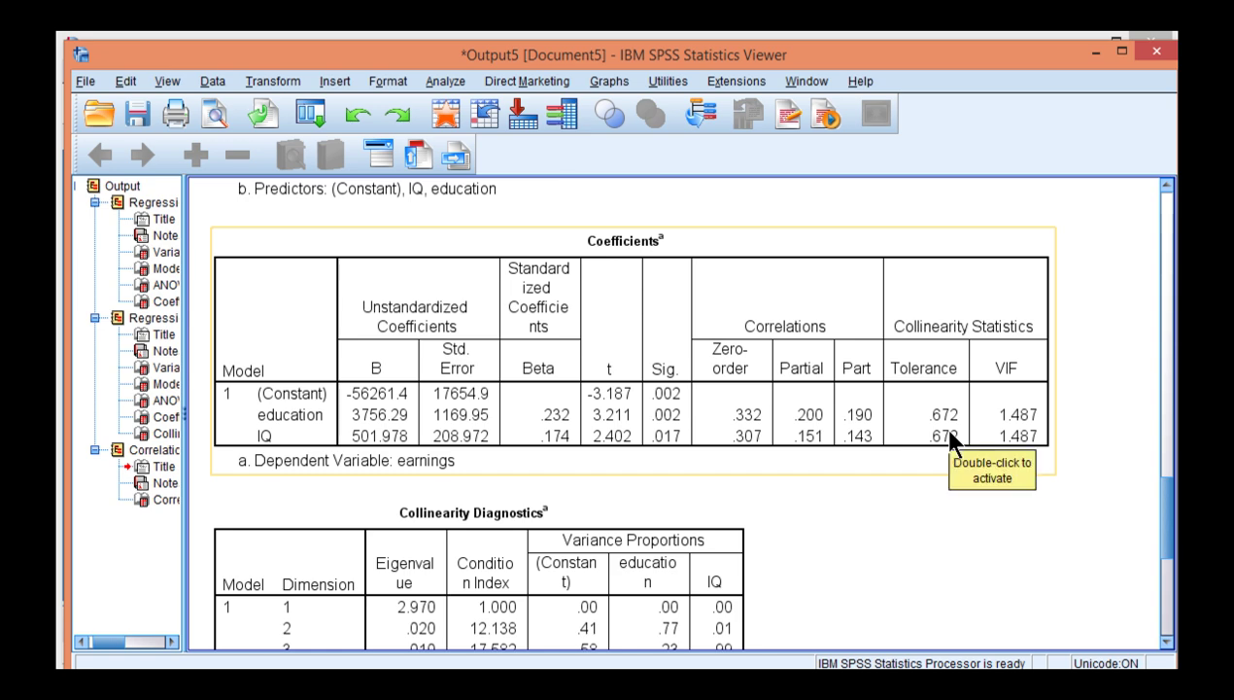
scroll(951, 436, "down", 3)
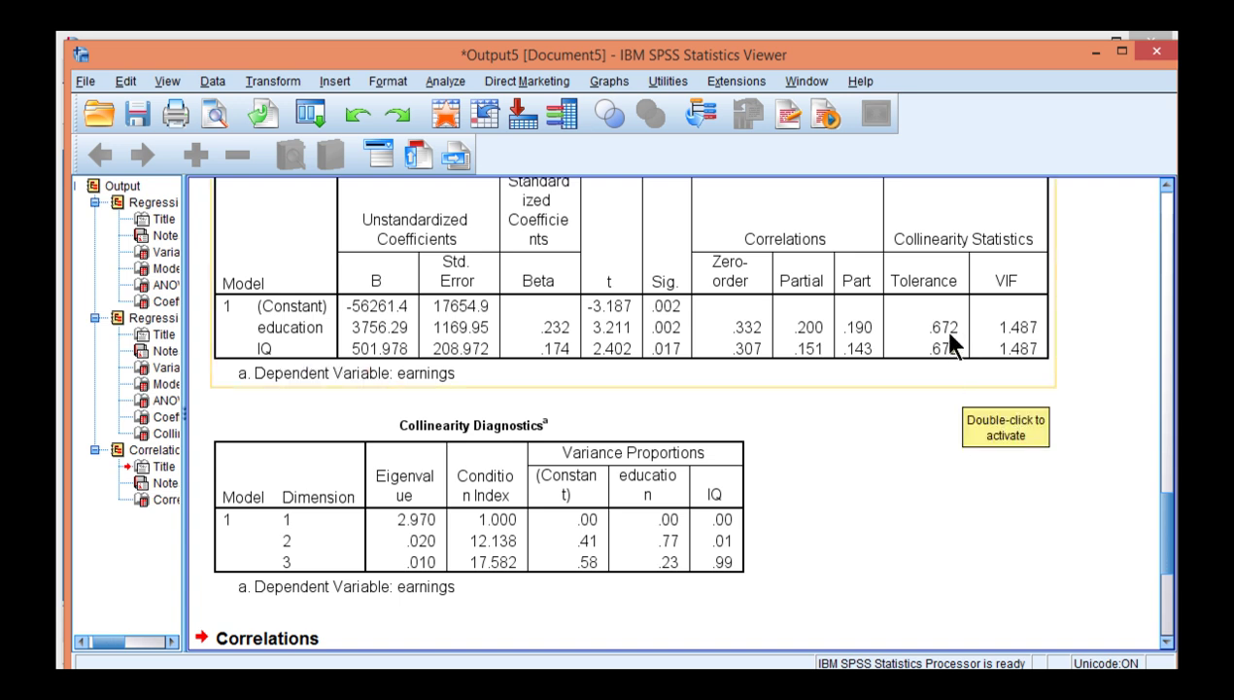
scroll(957, 406, "down", 5)
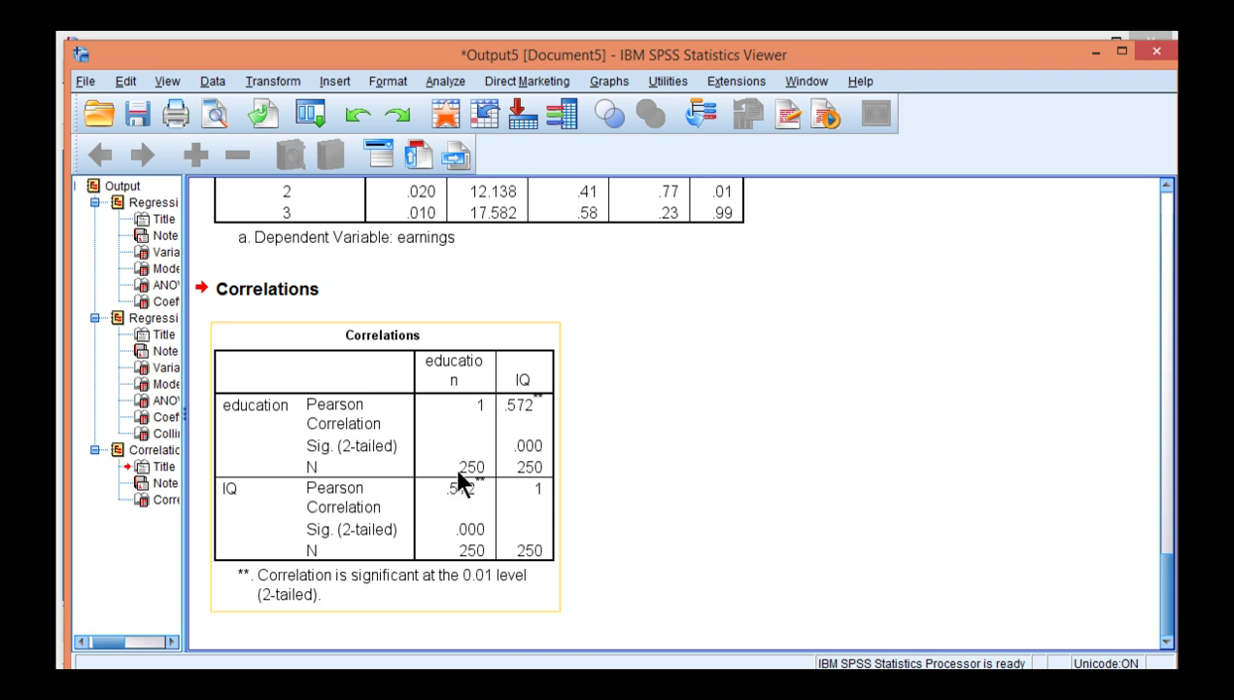
scroll(982, 547, "up", 4)
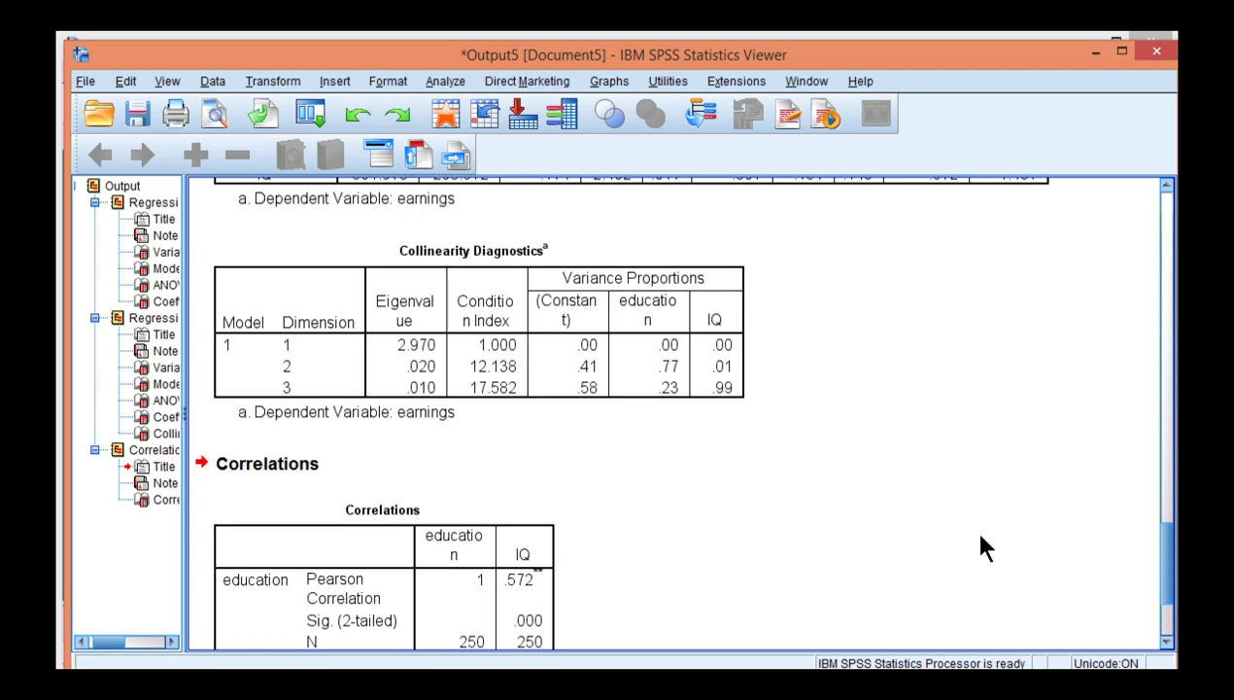
scroll(981, 547, "up", 1)
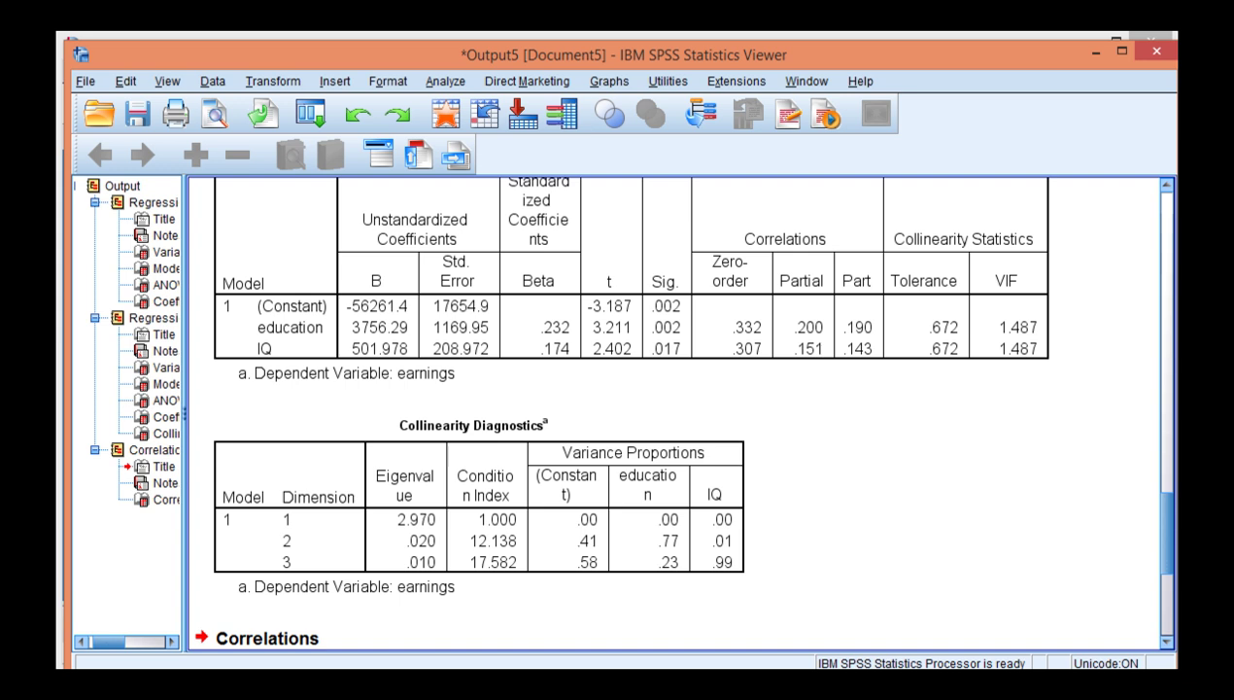
In Calculator, compute 1 / 0.672 (about 1.488, matching the VIF) and check it against SPSS.
key("alt+Tab")
key("Escape")
left_click_drag(855, 83, 631, 219)
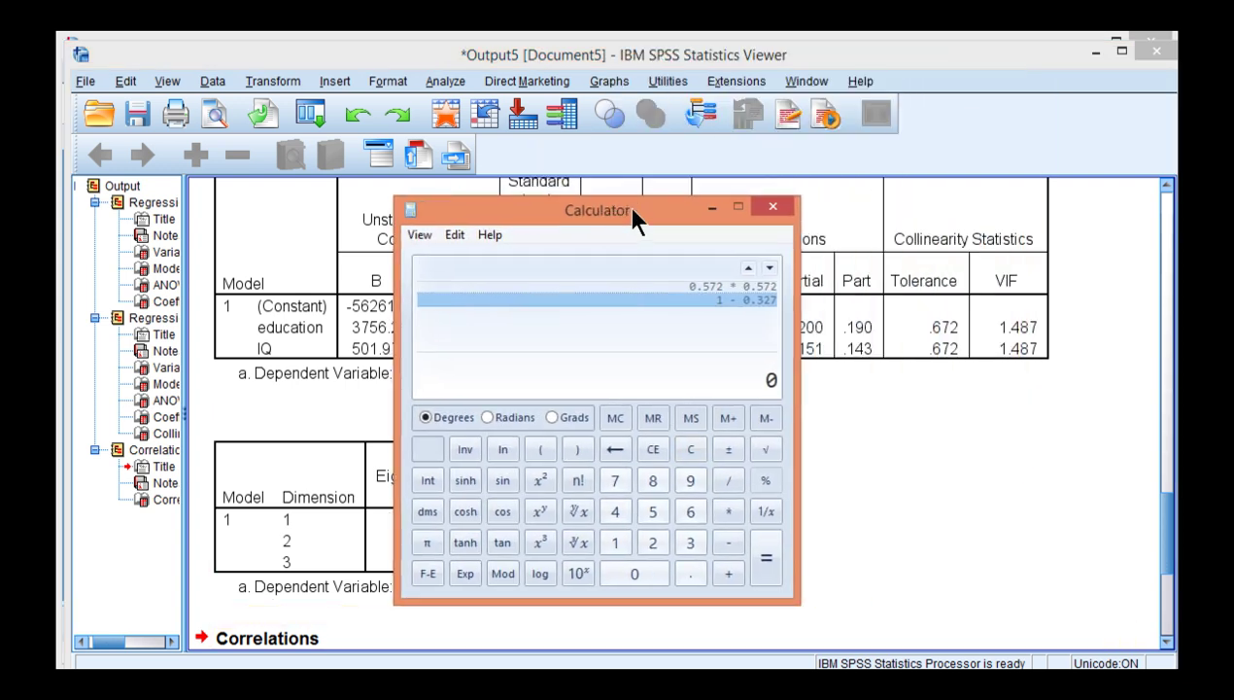
type("1 / 0.672")
key("Return")
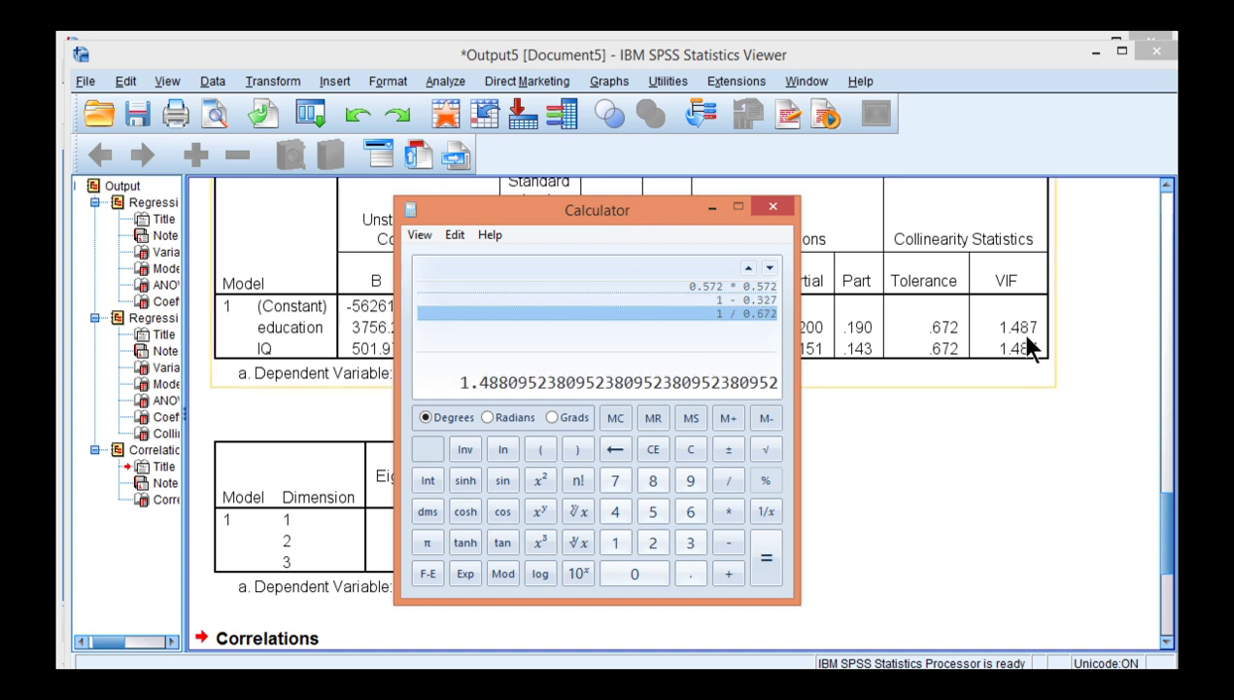
left_click(980, 456)
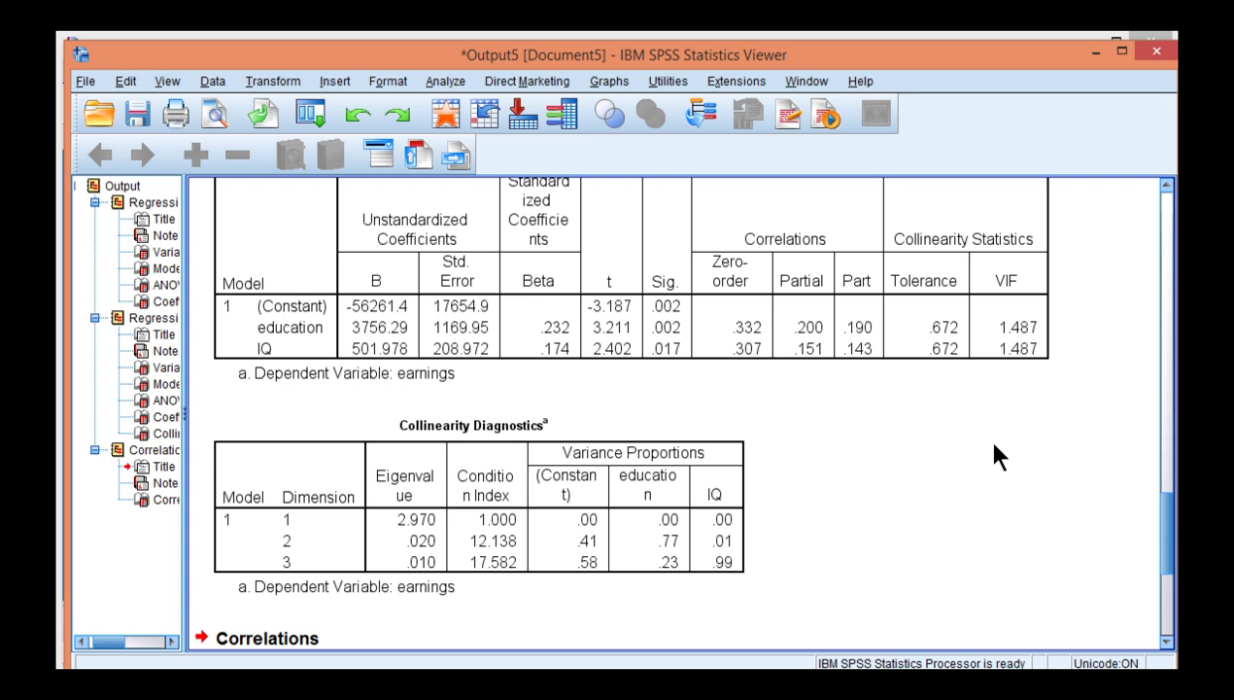
Compute 1 / 0.1 = 10 in Calculator and return to the SPSS Coefficients table.
key("alt+Tab")
left_click(691, 450)
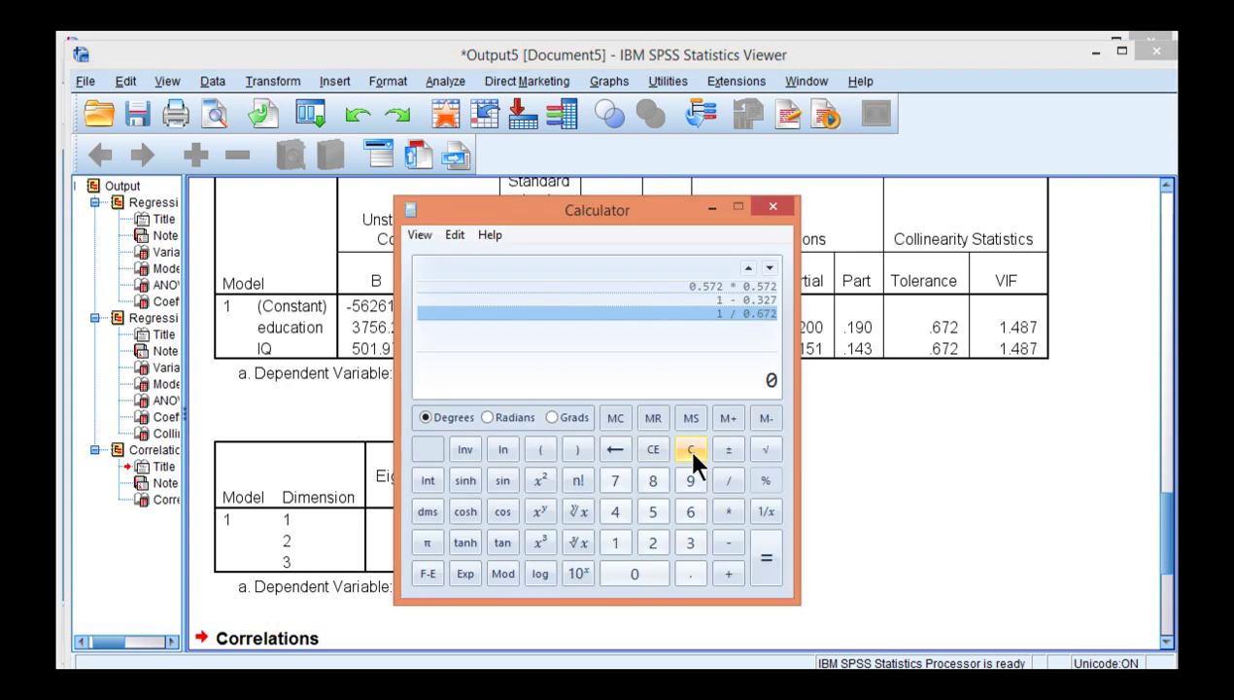
type("1/0.10")
key("Return")
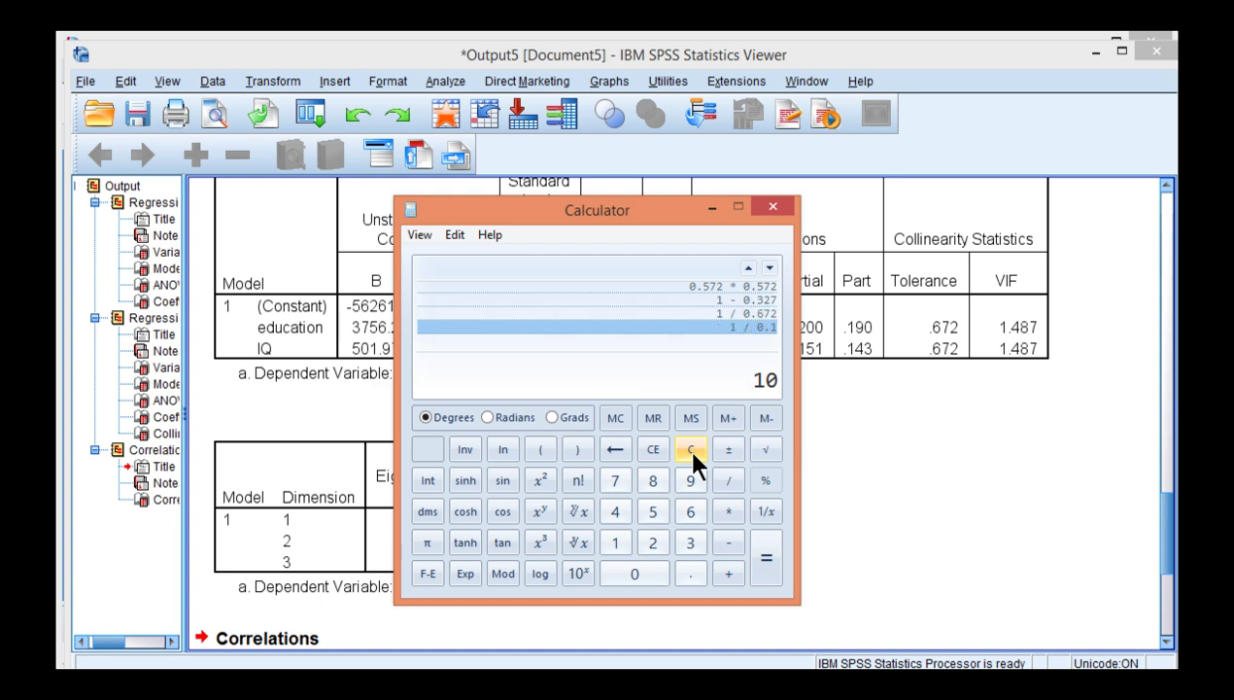
left_click(1017, 350)
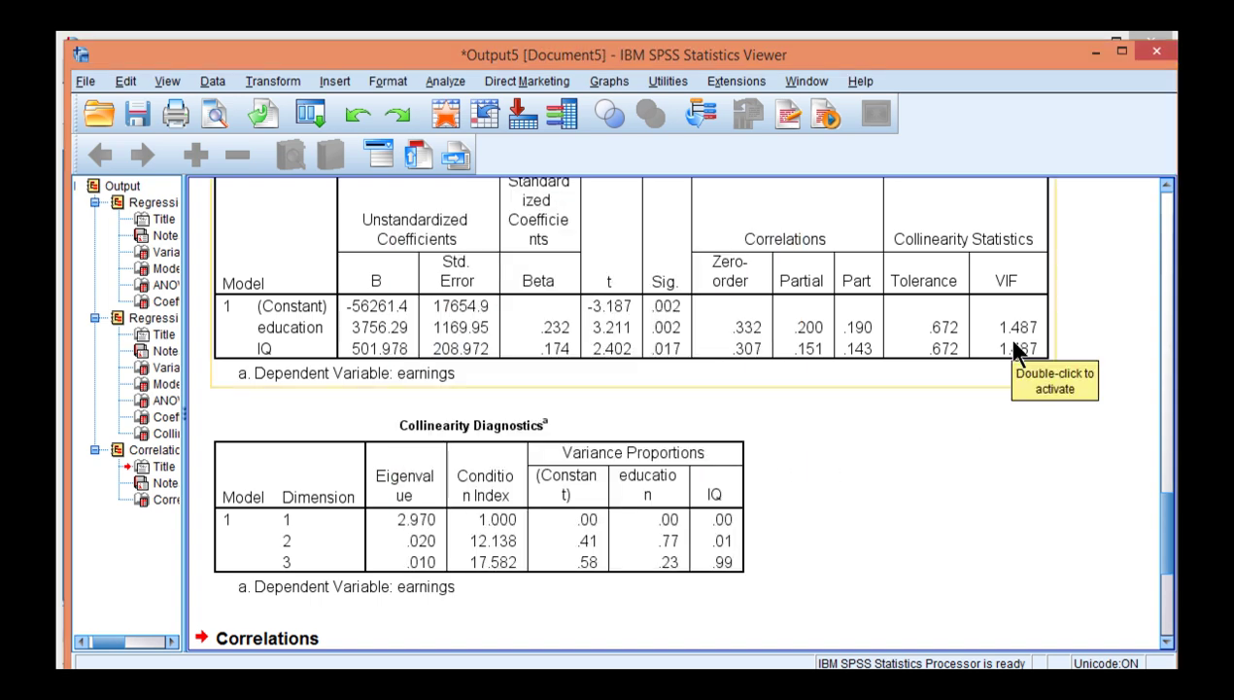
left_click(1022, 424)
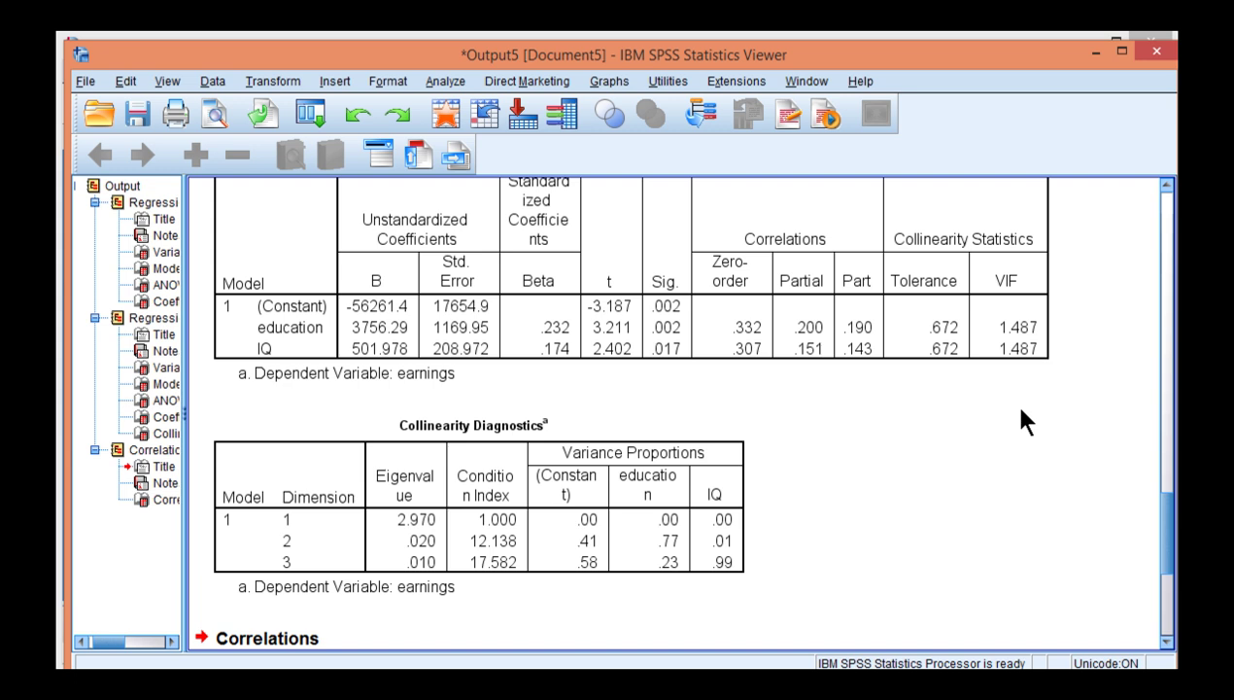
left_click(1036, 334)
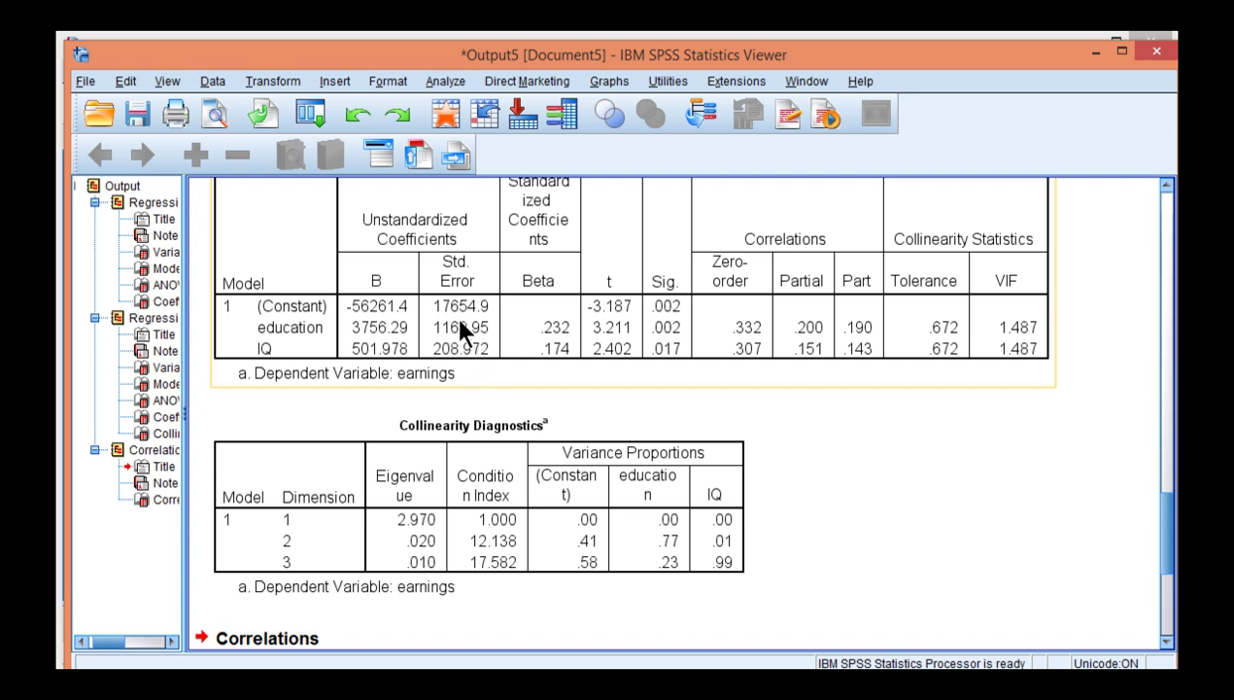
left_click(1025, 460)
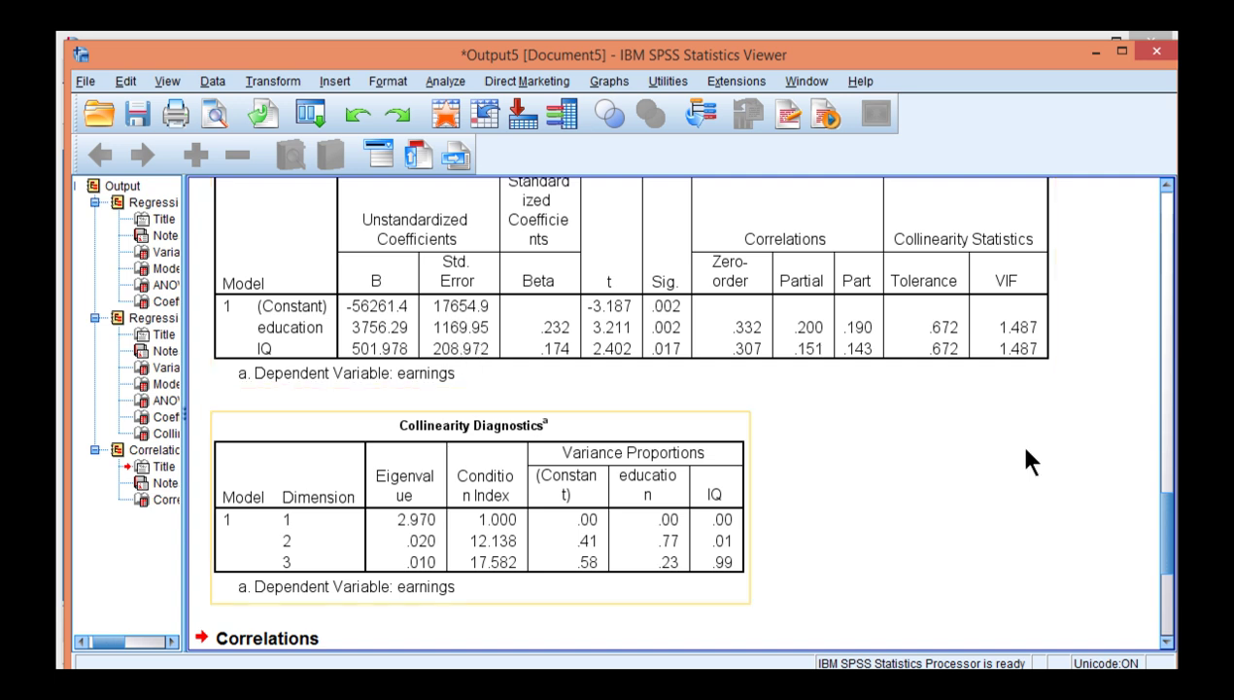
left_click(1050, 351)
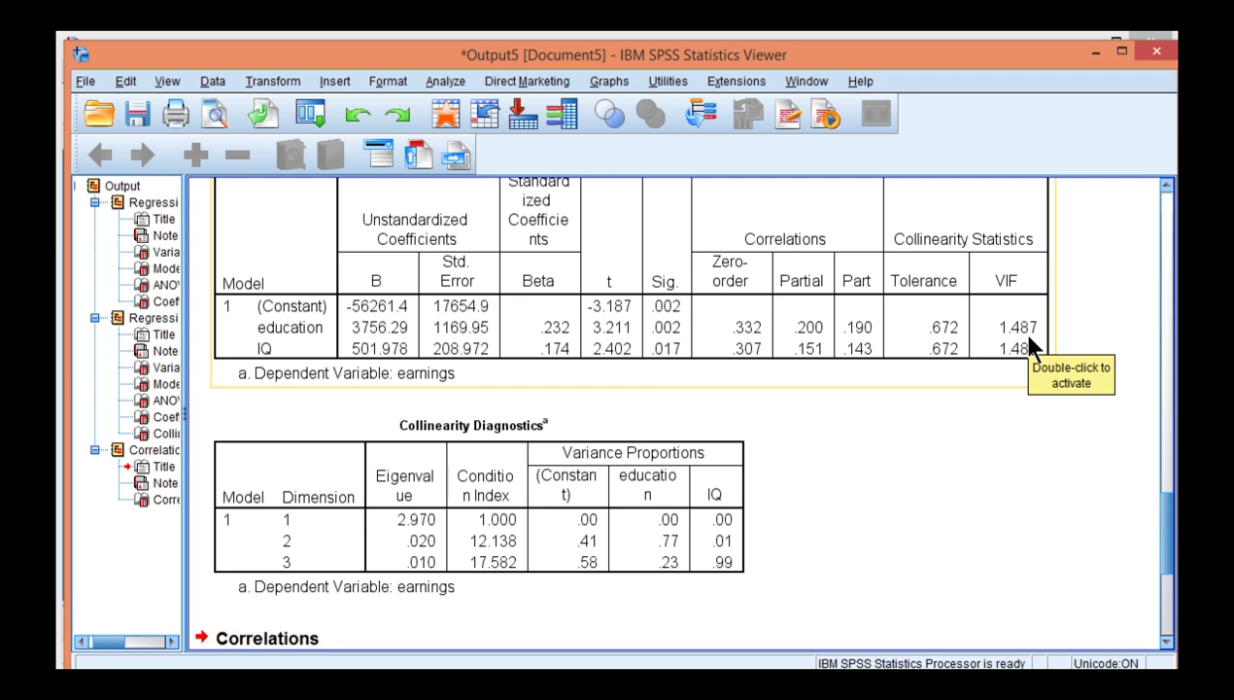
scroll(923, 472, "down", 3)
left_click(467, 470)
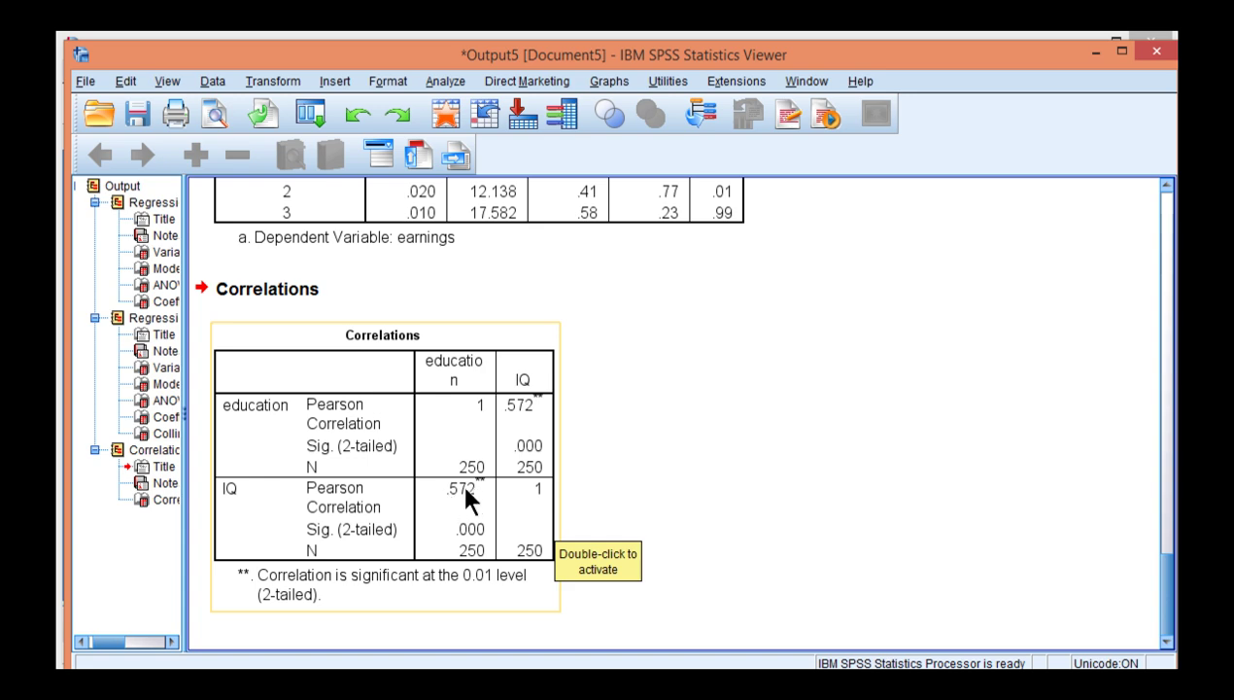
left_click(1002, 603)
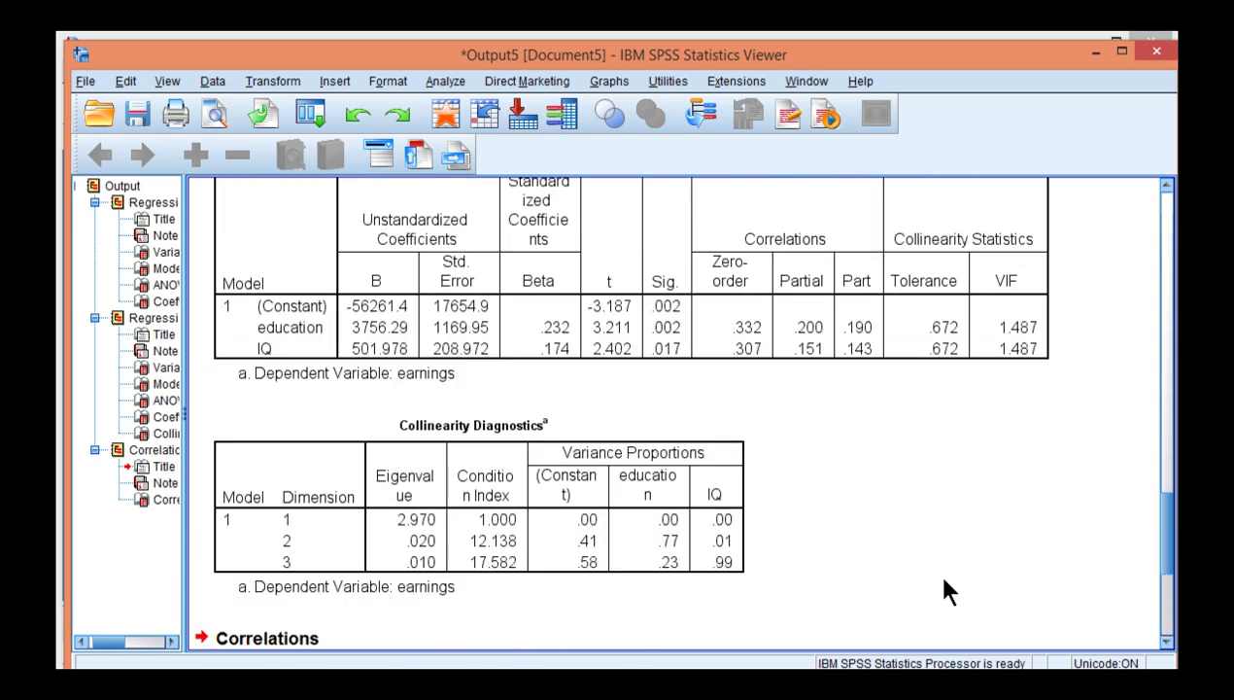
left_click(490, 324)
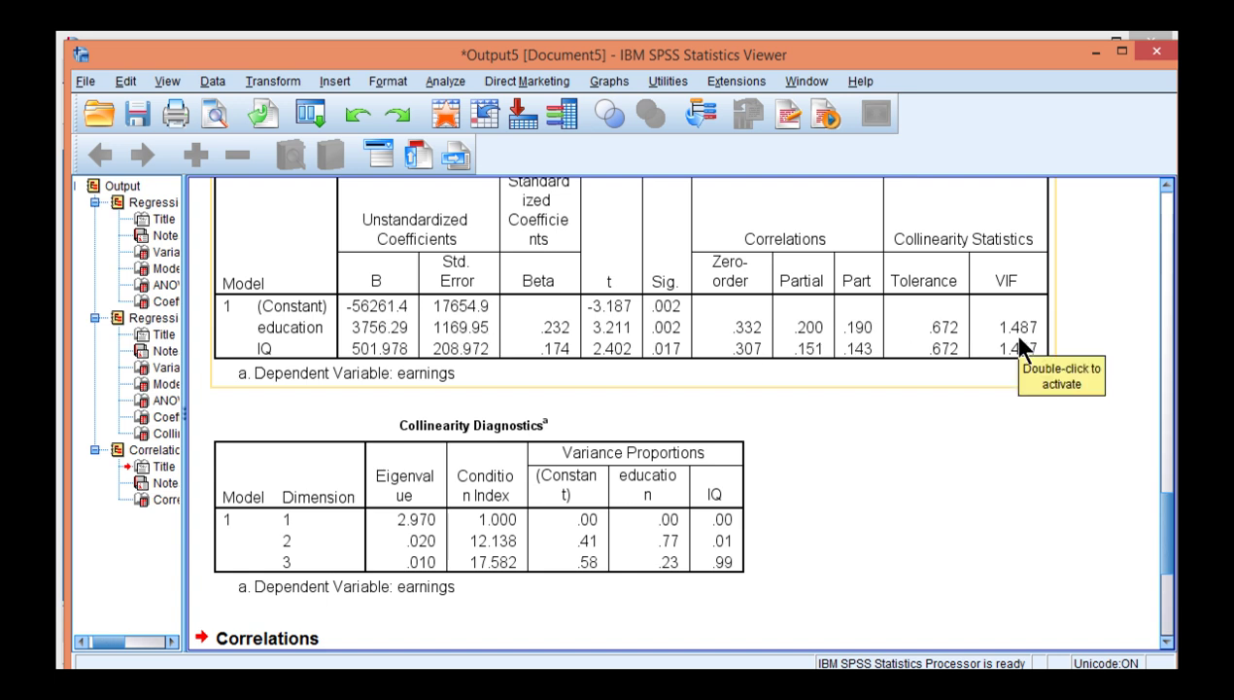
left_click(888, 526)
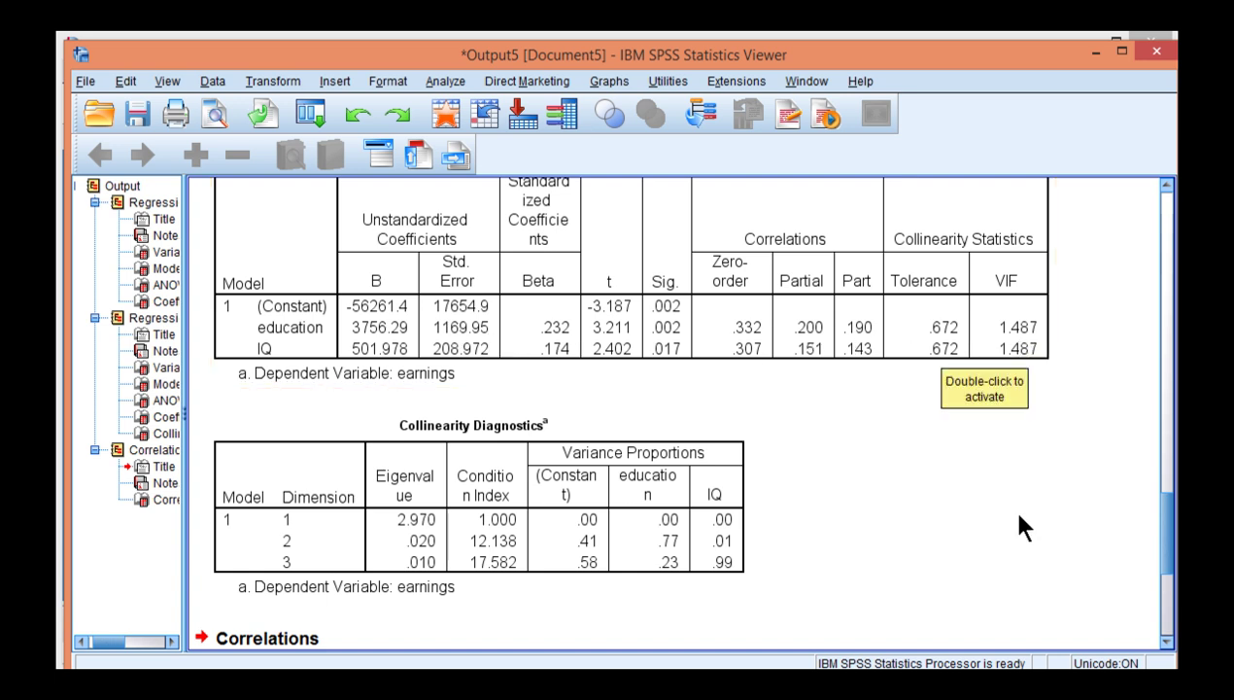
left_click(1043, 340)
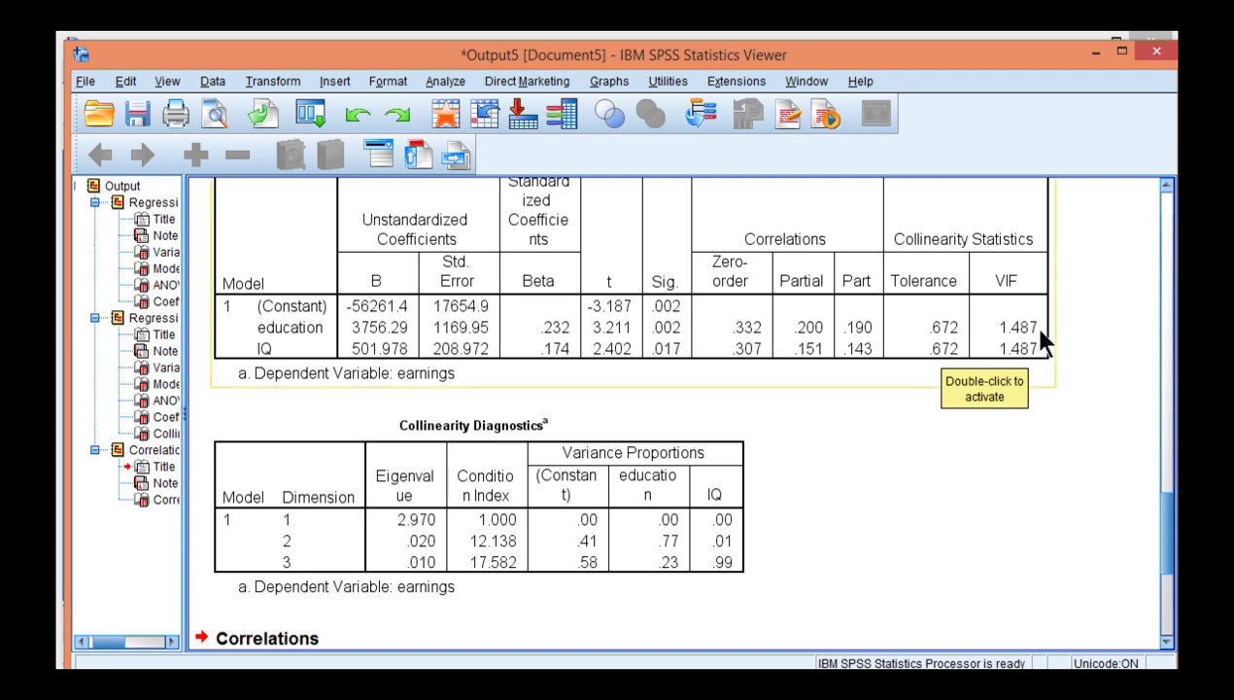
left_click(1086, 478)
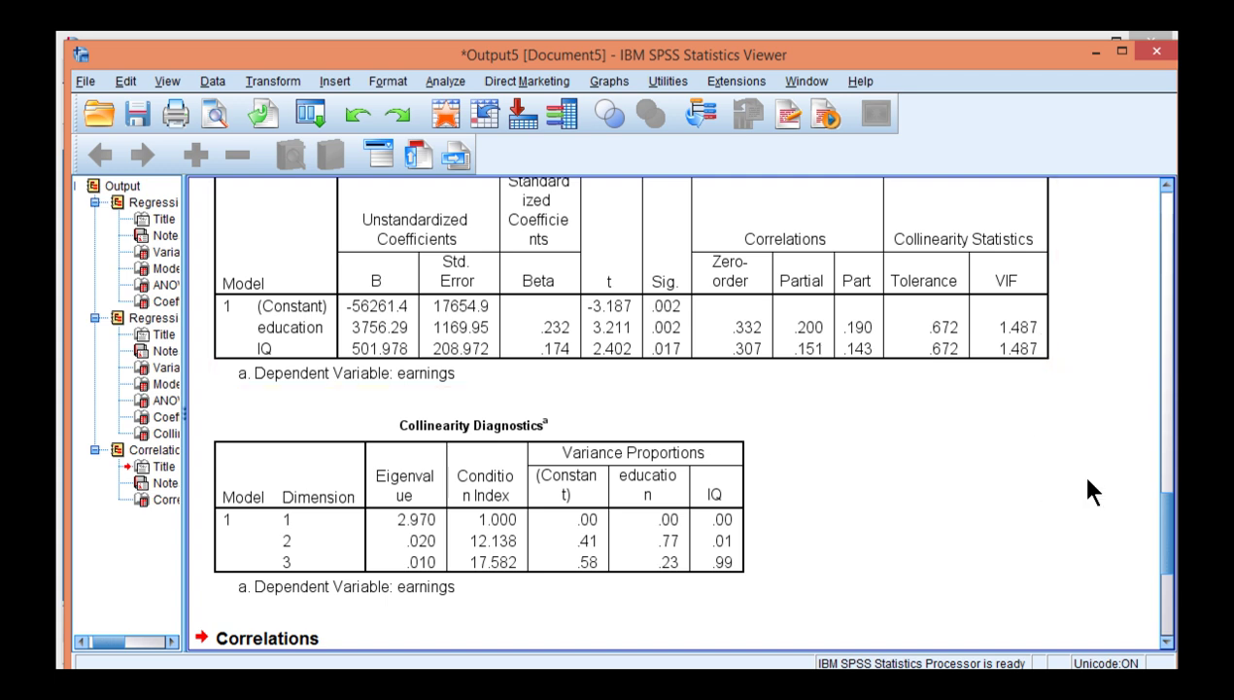
scroll(1088, 491, "down", 5)
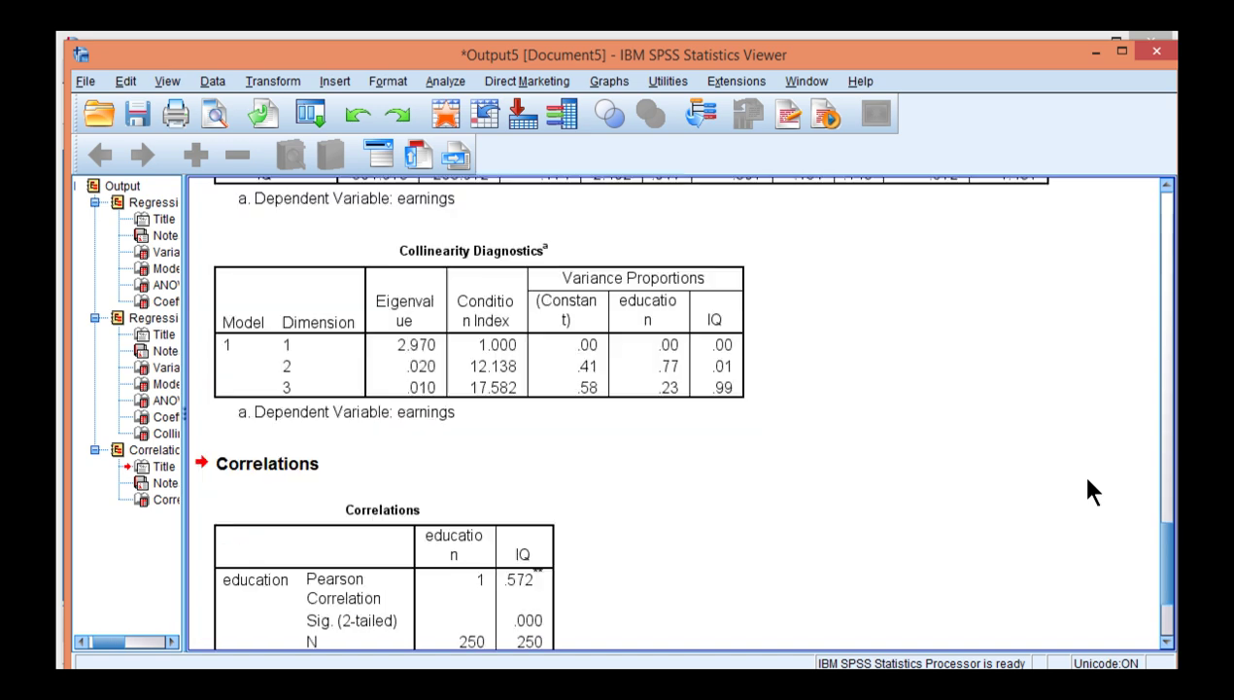
left_click(491, 520)
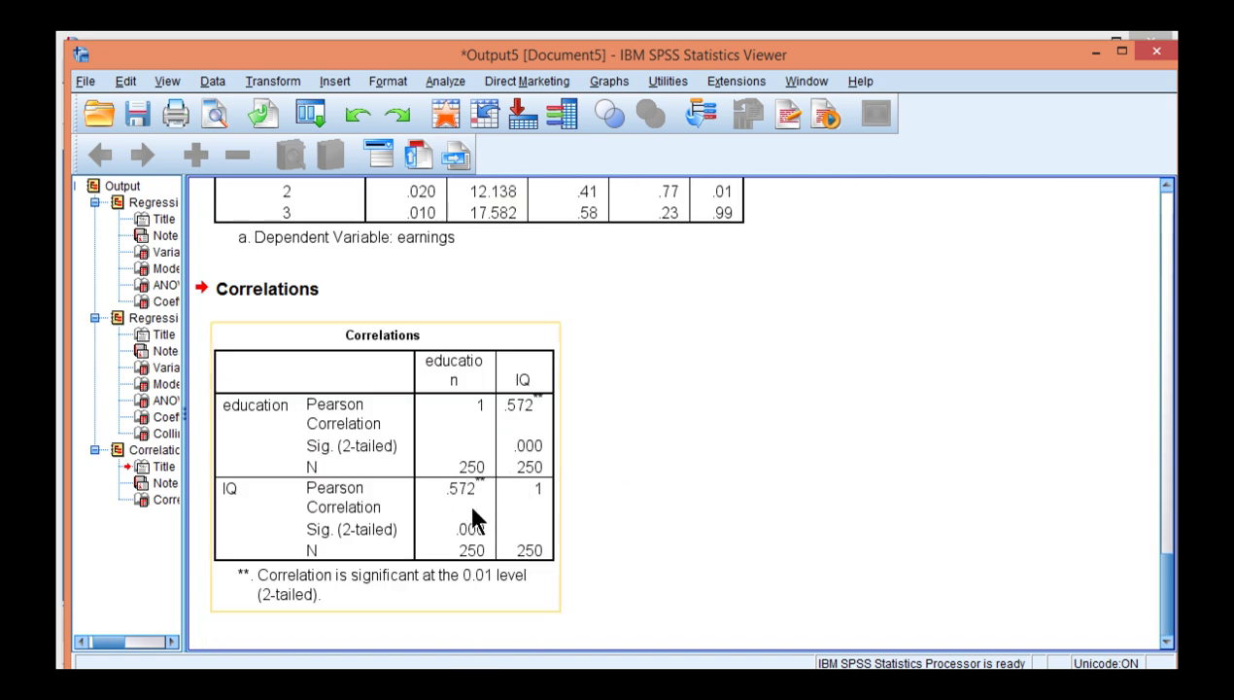
left_click(913, 491)
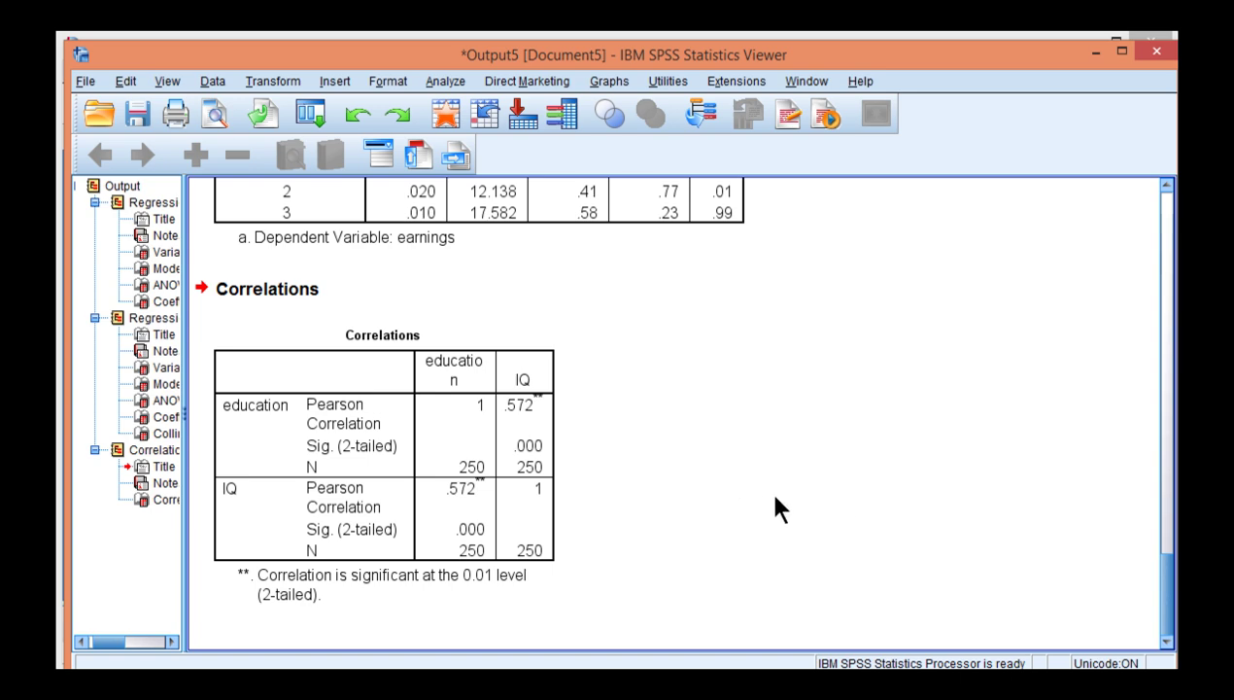
scroll(775, 497, "up", 6)
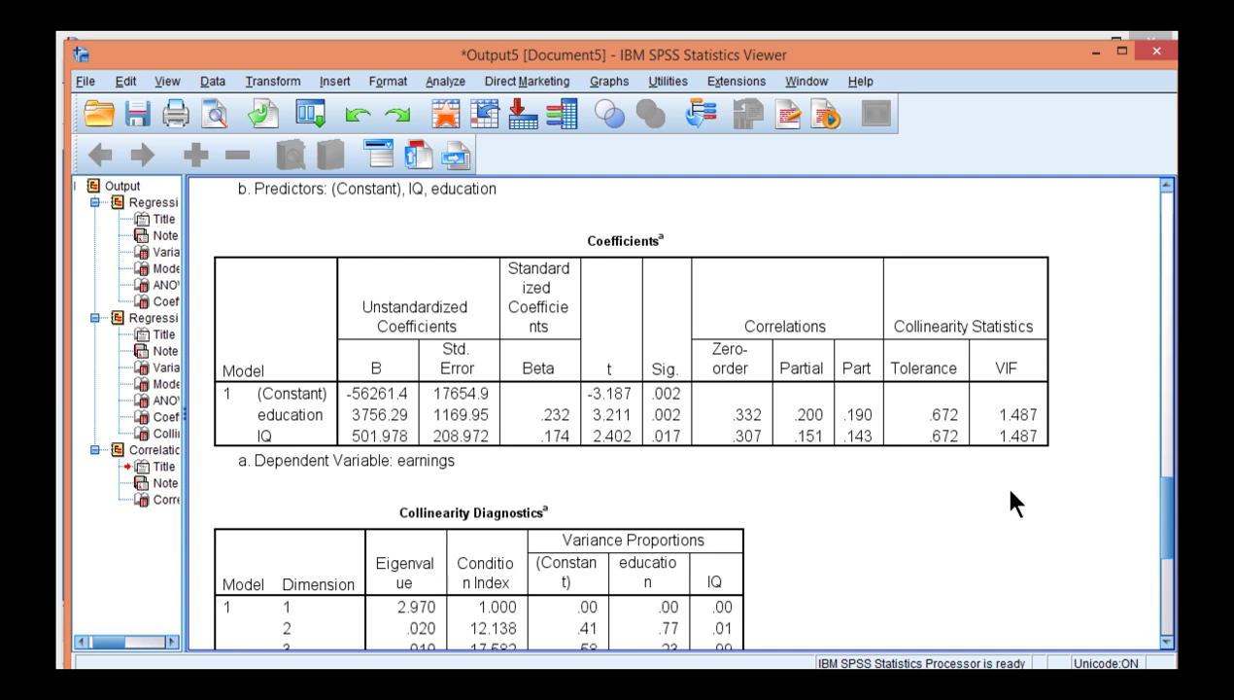
left_click(1015, 369)
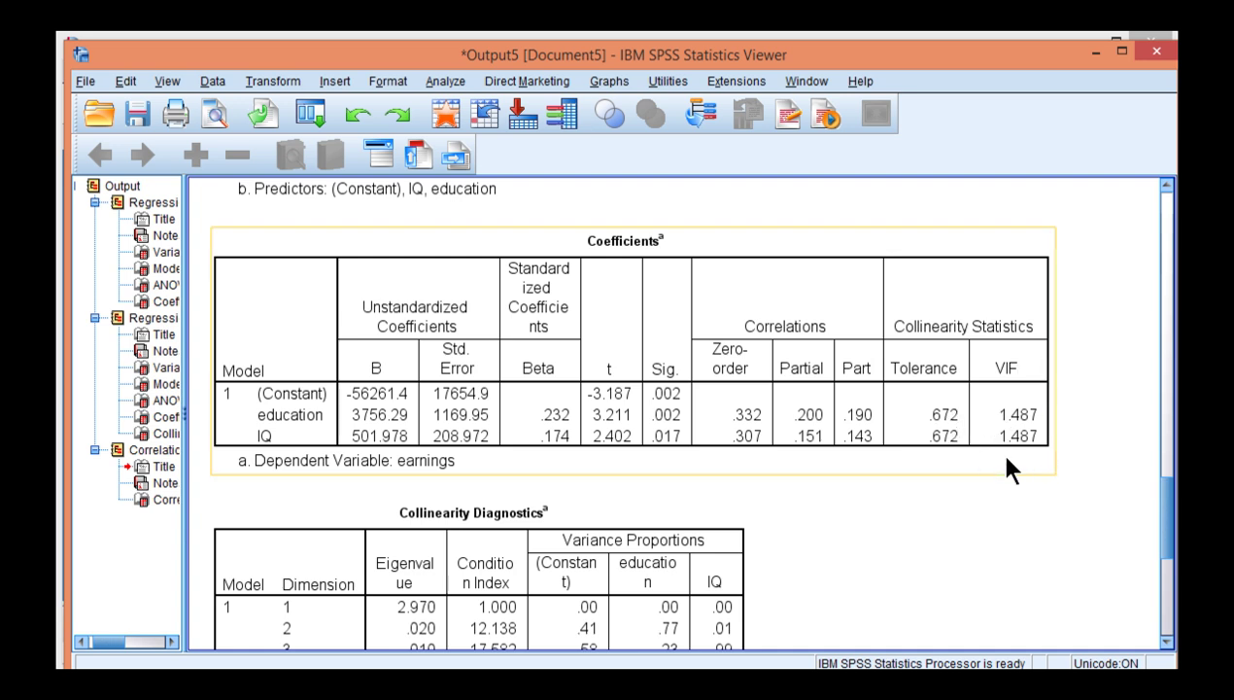